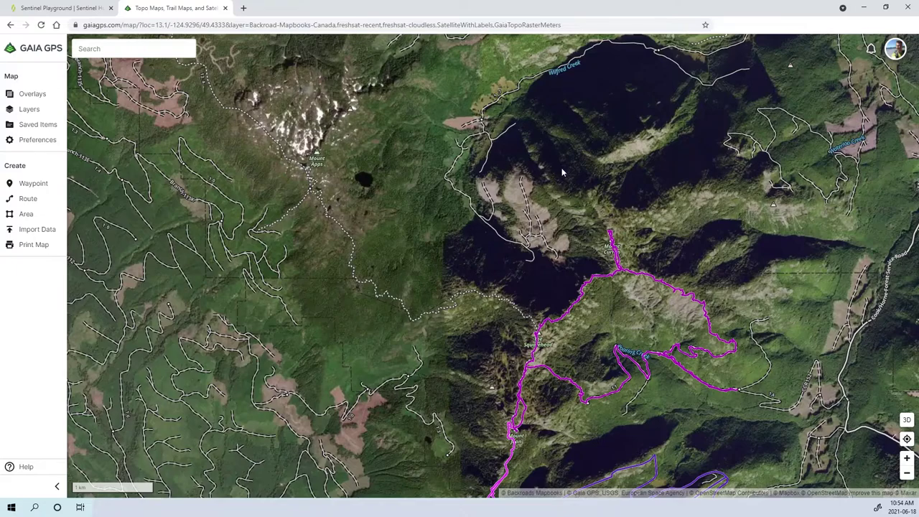
Examine the satellite map around the magenta track near Roaring Creek and across the surrounding part of Vancouver Island
{"action": "left_click_drag", "start_coordinate": [567, 184], "coordinate": [457, 271]}
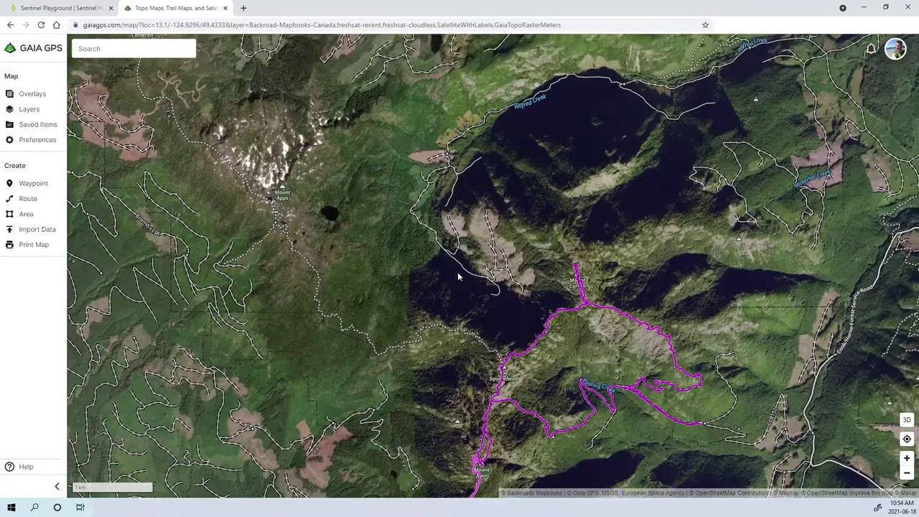
{"action": "scroll", "coordinate": [395, 261], "scroll_direction": "down", "scroll_amount": 6}
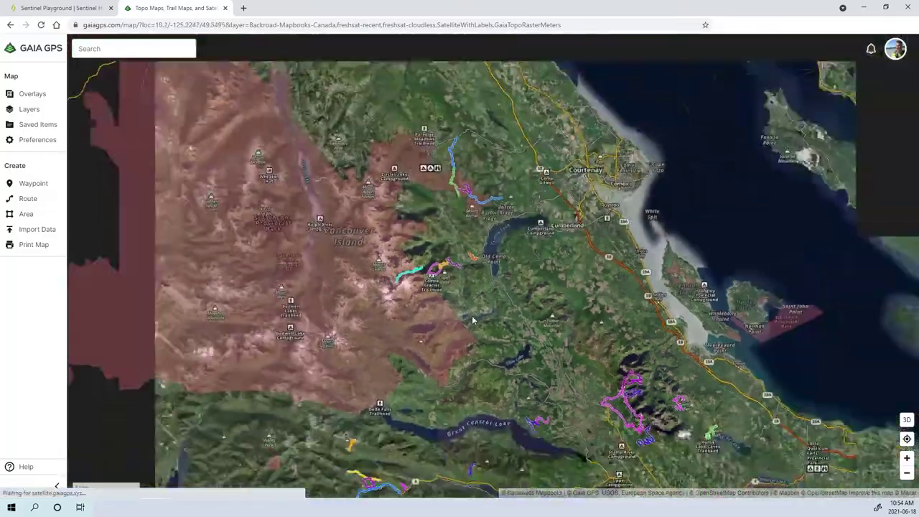
{"action": "scroll", "coordinate": [509, 337], "scroll_direction": "down", "scroll_amount": 4}
{"action": "left_click_drag", "start_coordinate": [509, 341], "coordinate": [476, 304]}
{"action": "scroll", "coordinate": [496, 305], "scroll_direction": "up", "scroll_amount": 3}
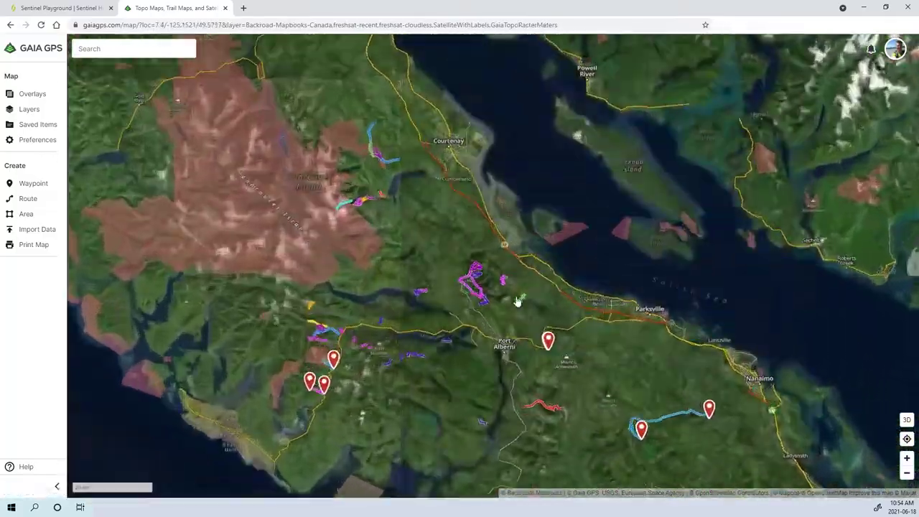
{"action": "scroll", "coordinate": [517, 302], "scroll_direction": "up", "scroll_amount": 6}
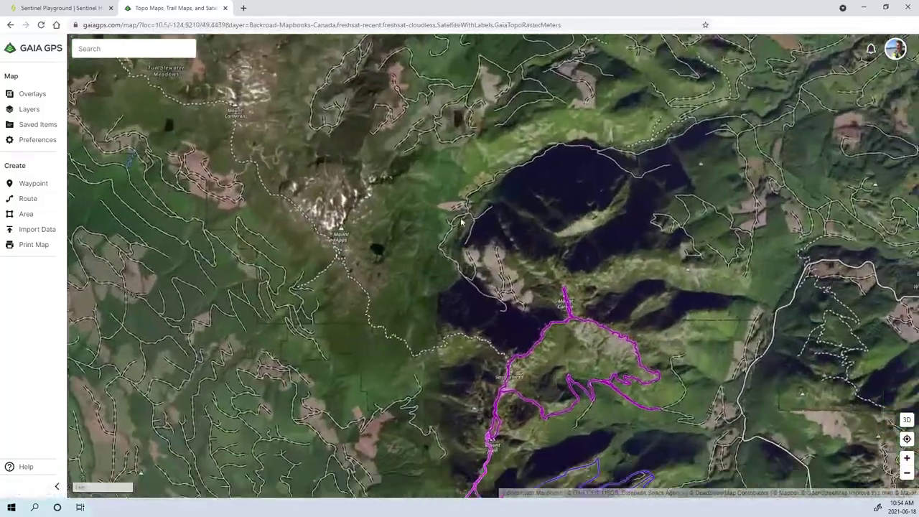
{"action": "scroll", "coordinate": [462, 223], "scroll_direction": "up", "scroll_amount": 6}
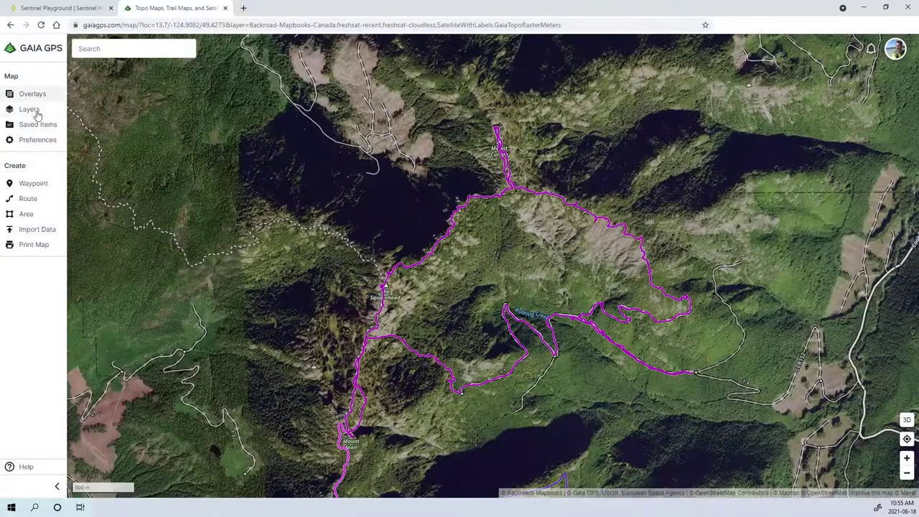
Show the map layers and set the FreshSat - Recent layer to full opacity over the magenta track
{"action": "left_click", "coordinate": [30, 110]}
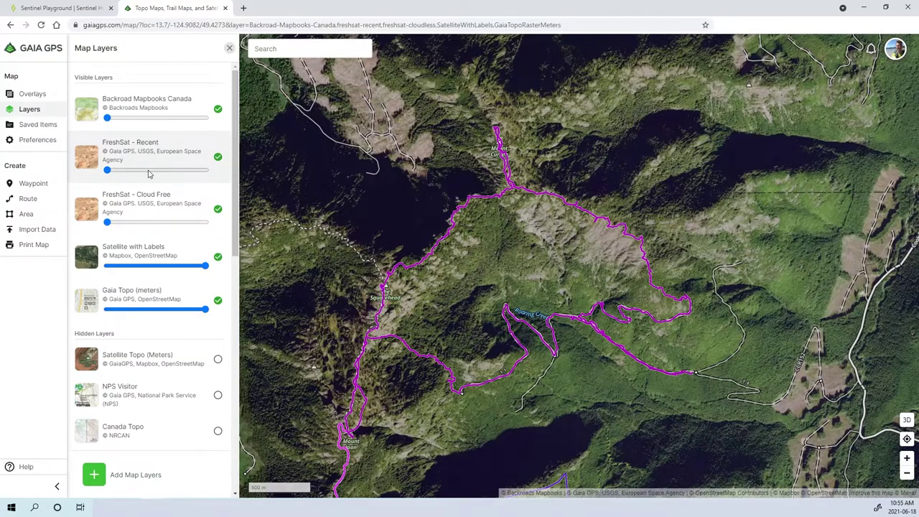
{"action": "left_click_drag", "start_coordinate": [143, 172], "coordinate": [207, 170]}
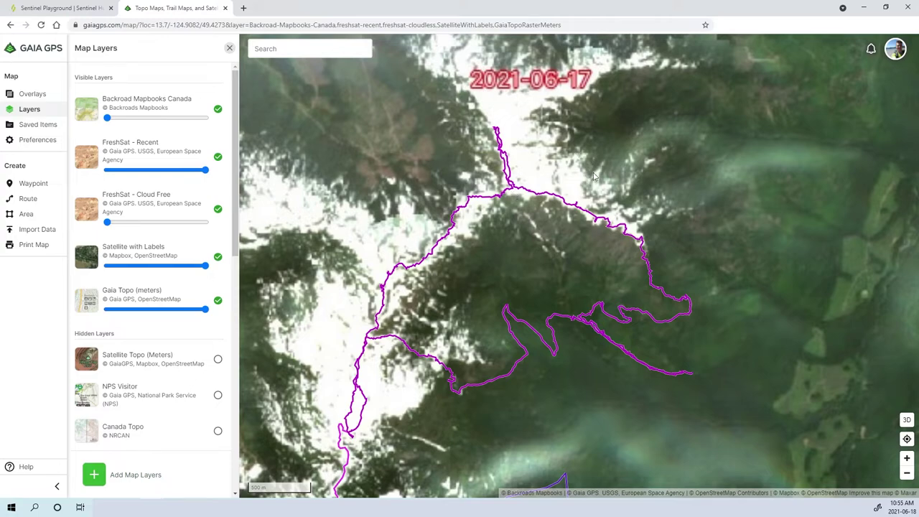
{"action": "left_click_drag", "start_coordinate": [429, 185], "coordinate": [553, 181]}
{"action": "scroll", "coordinate": [566, 364], "scroll_direction": "down", "scroll_amount": 3}
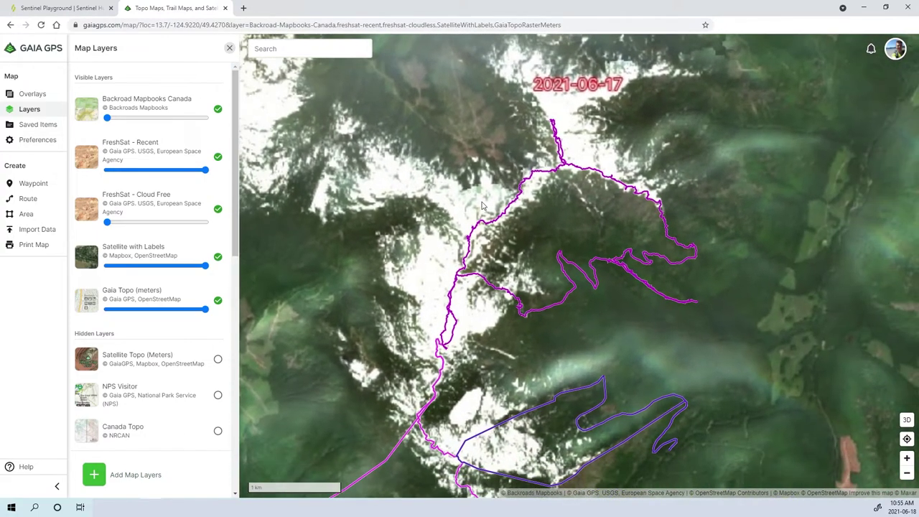
{"action": "scroll", "coordinate": [497, 234], "scroll_direction": "up", "scroll_amount": 3}
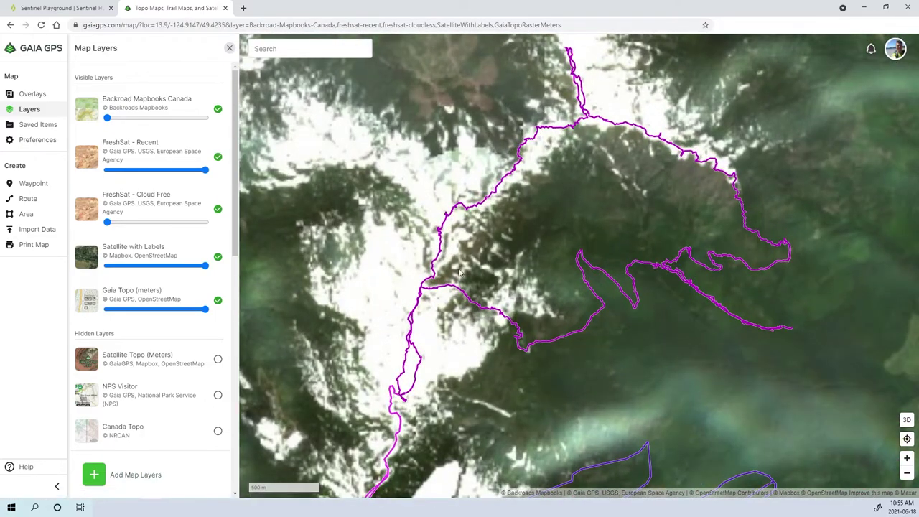
Inspect the cloud cover in the FreshSat - Recent imagery along the coast northeast of the magenta track
{"action": "scroll", "coordinate": [428, 284], "scroll_direction": "down", "scroll_amount": 10}
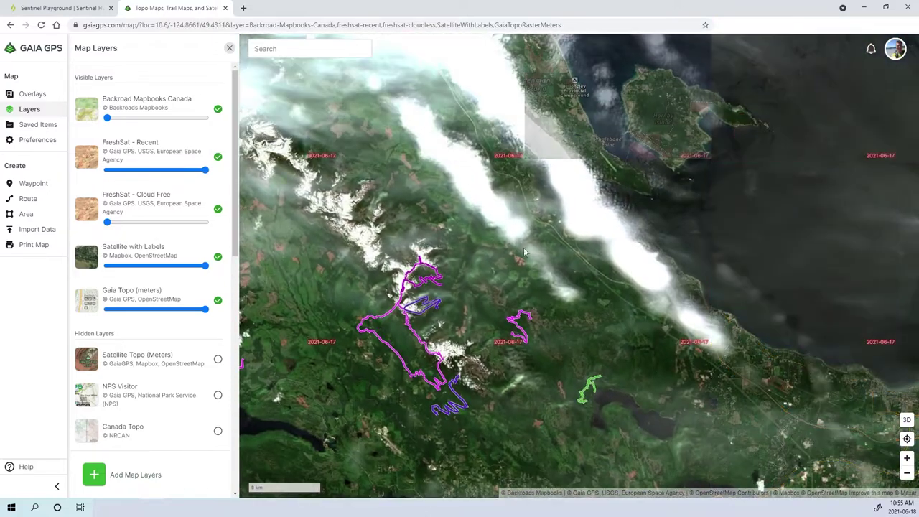
{"action": "left_click_drag", "start_coordinate": [500, 213], "coordinate": [454, 226]}
{"action": "scroll", "coordinate": [454, 225], "scroll_direction": "up", "scroll_amount": 5}
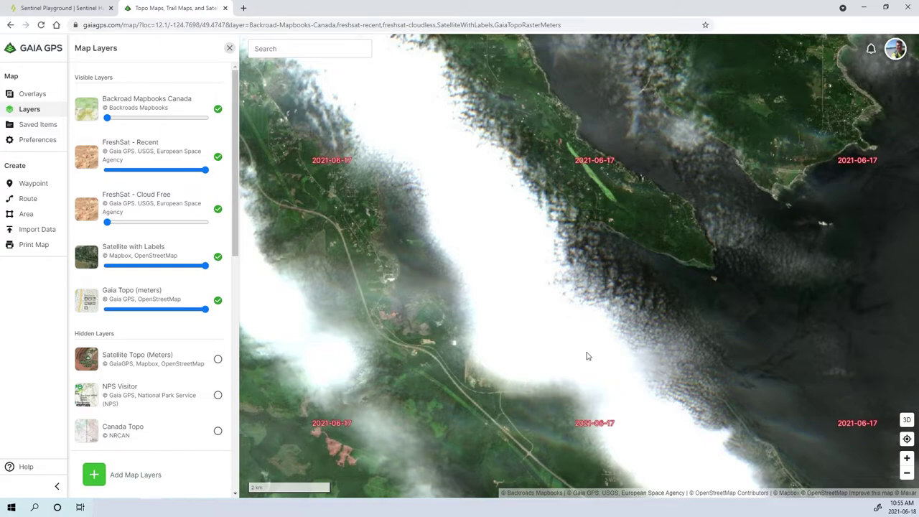
{"action": "scroll", "coordinate": [585, 323], "scroll_direction": "down", "scroll_amount": 6}
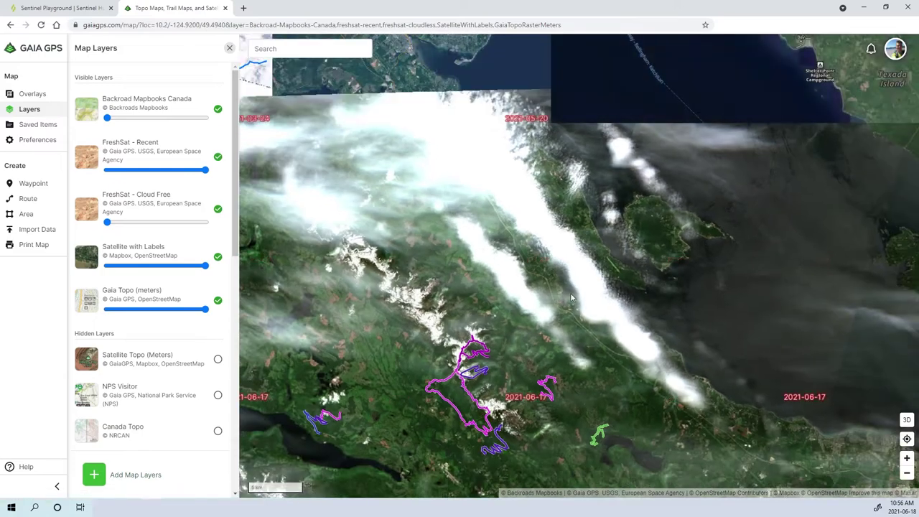
{"action": "left_click_drag", "start_coordinate": [516, 210], "coordinate": [691, 201]}
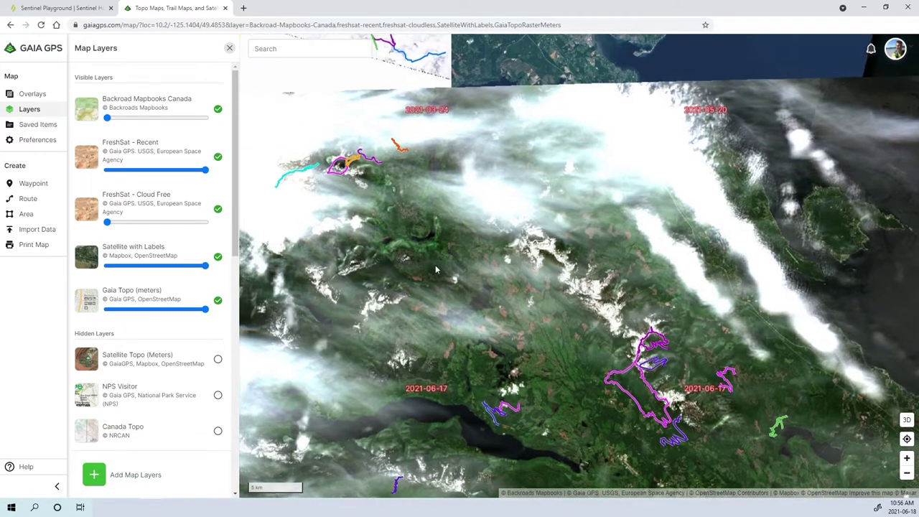
Compare the dates and cloud cover of the FreshSat - Recent image tiles across central and northern Vancouver Island
{"action": "scroll", "coordinate": [436, 270], "scroll_direction": "down", "scroll_amount": 3}
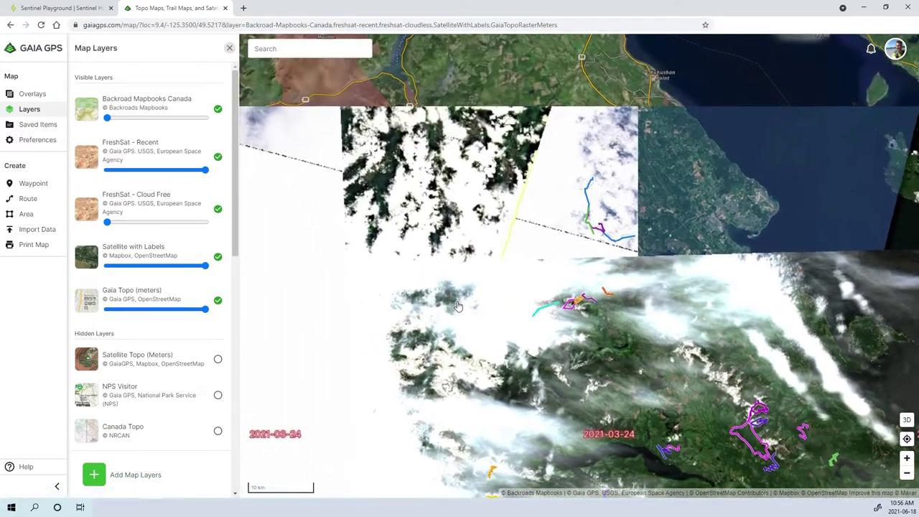
{"action": "left_click_drag", "start_coordinate": [532, 263], "coordinate": [572, 413]}
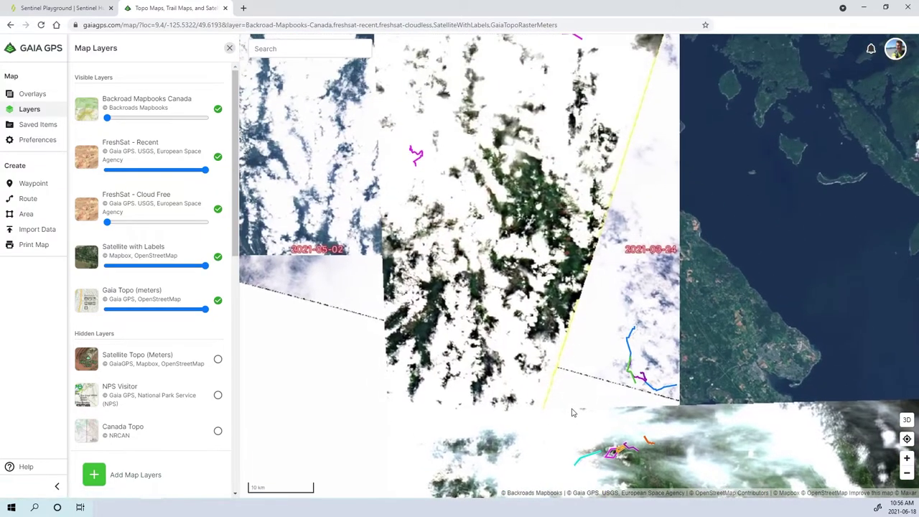
{"action": "left_click_drag", "start_coordinate": [607, 388], "coordinate": [511, 183]}
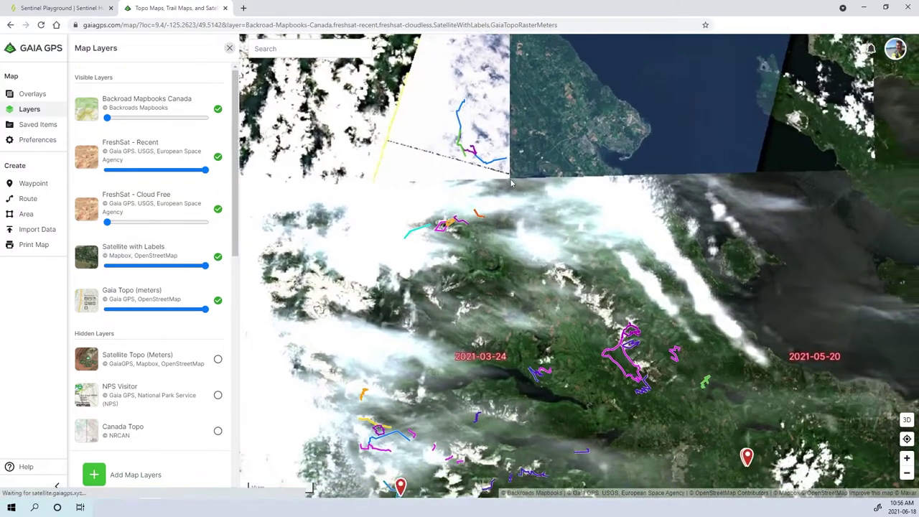
{"action": "scroll", "coordinate": [511, 183], "scroll_direction": "down", "scroll_amount": 5}
{"action": "left_click_drag", "start_coordinate": [431, 126], "coordinate": [520, 275]}
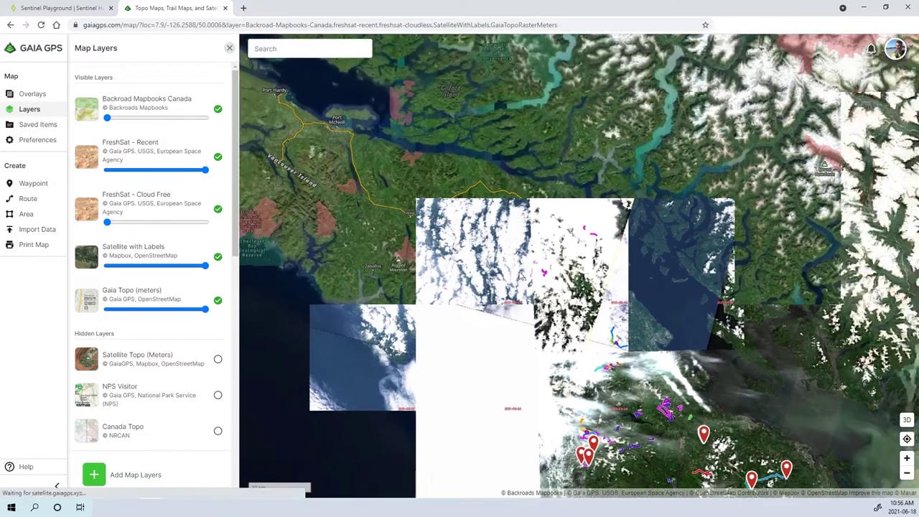
{"action": "scroll", "coordinate": [521, 275], "scroll_direction": "down", "scroll_amount": 2}
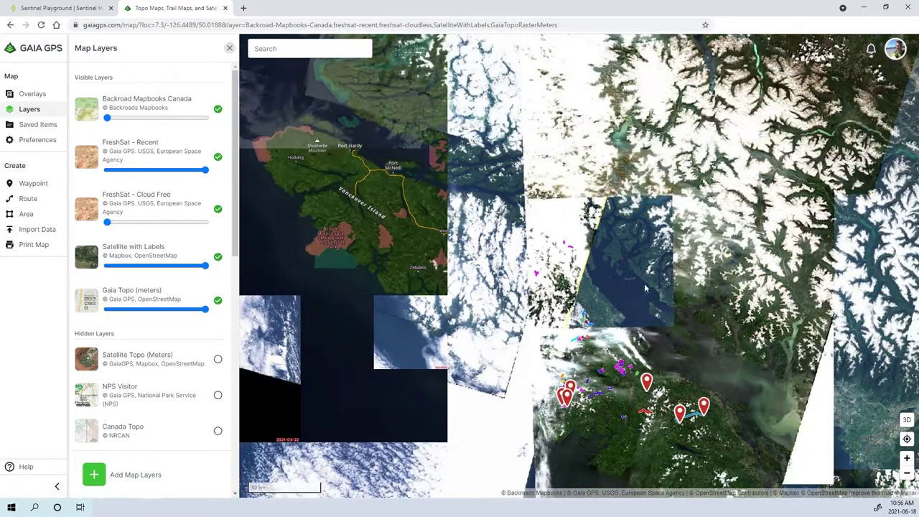
{"action": "scroll", "coordinate": [643, 293], "scroll_direction": "up", "scroll_amount": 1}
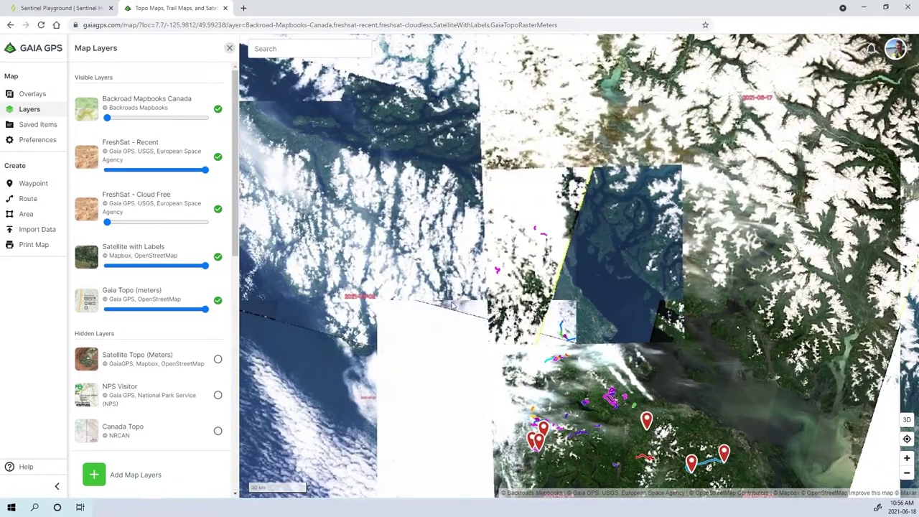
{"action": "scroll", "coordinate": [423, 306], "scroll_direction": "up", "scroll_amount": 4}
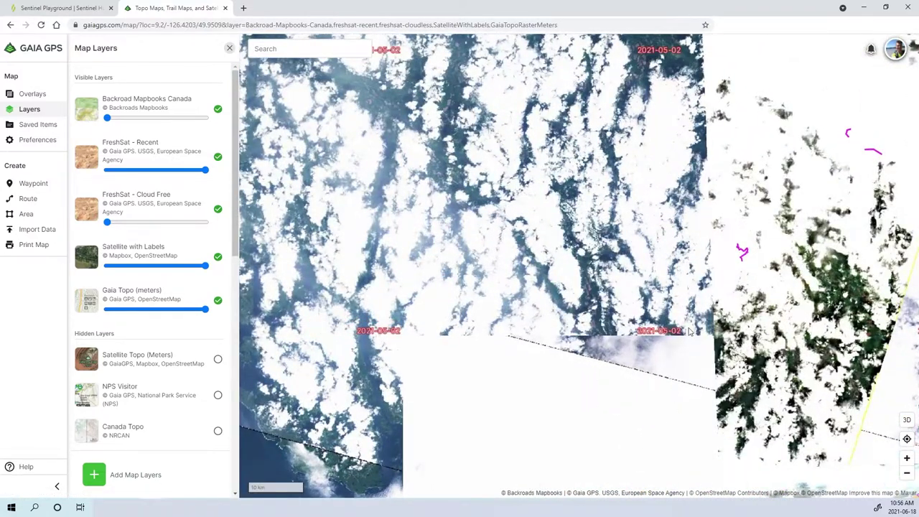
Examine the recent snow cover along the magenta track and the mountain range to its northwest
{"action": "left_click_drag", "start_coordinate": [668, 335], "coordinate": [602, 262]}
{"action": "left_click_drag", "start_coordinate": [698, 351], "coordinate": [488, 143]}
{"action": "scroll", "coordinate": [532, 280], "scroll_direction": "up", "scroll_amount": 3}
{"action": "left_click_drag", "start_coordinate": [585, 228], "coordinate": [509, 211]}
{"action": "scroll", "coordinate": [509, 214], "scroll_direction": "up", "scroll_amount": 5}
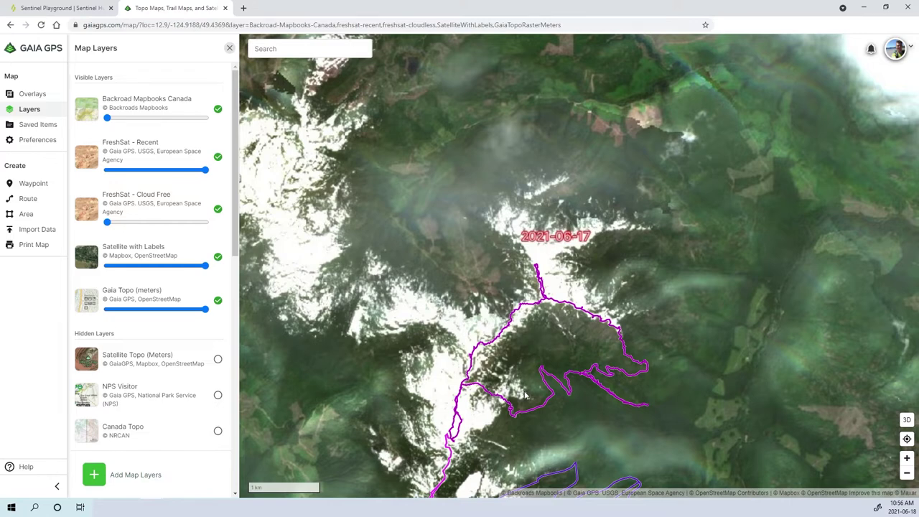
{"action": "left_click_drag", "start_coordinate": [693, 398], "coordinate": [717, 411]}
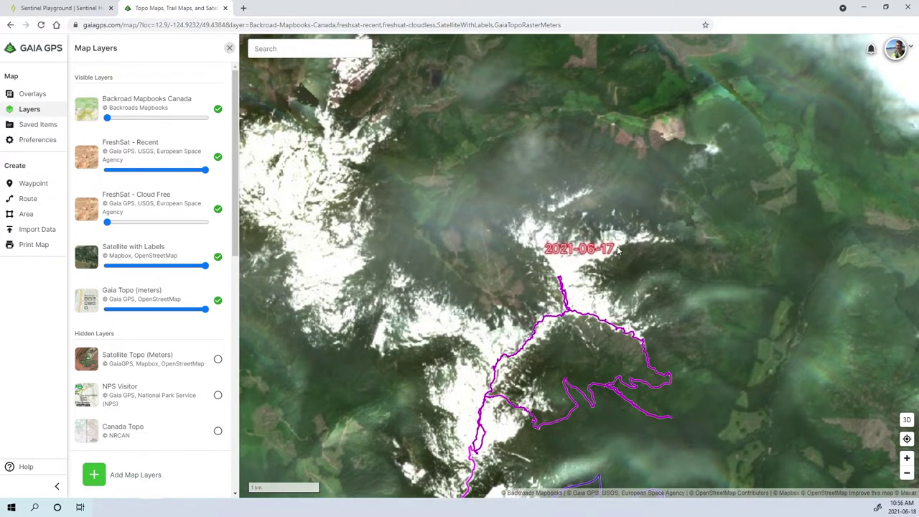
{"action": "left_click_drag", "start_coordinate": [545, 309], "coordinate": [634, 320]}
{"action": "left_click_drag", "start_coordinate": [587, 253], "coordinate": [736, 229]}
{"action": "scroll", "coordinate": [596, 269], "scroll_direction": "down", "scroll_amount": 2}
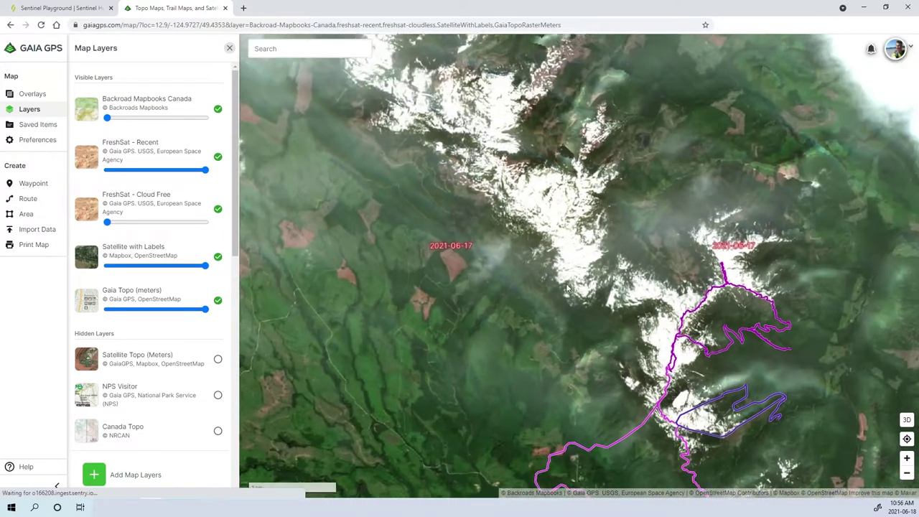
{"action": "left_click_drag", "start_coordinate": [567, 287], "coordinate": [530, 298]}
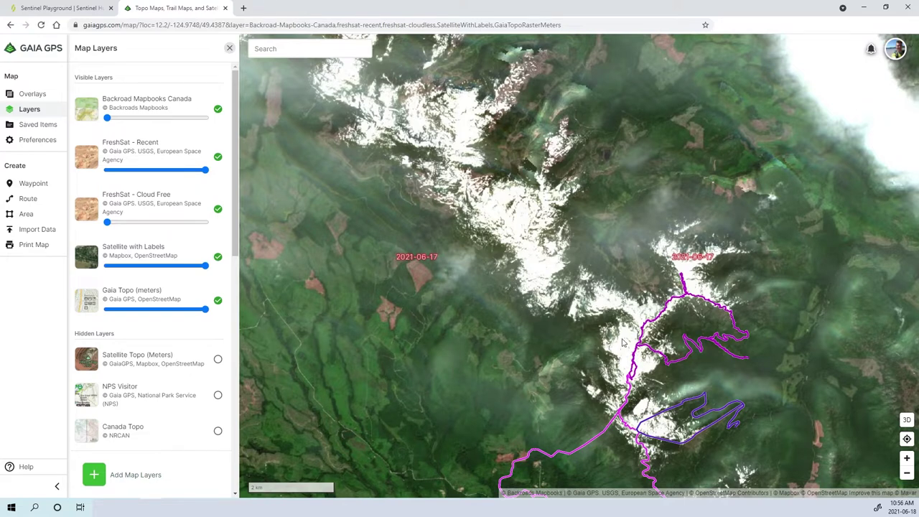
{"action": "left_click_drag", "start_coordinate": [707, 244], "coordinate": [679, 244]}
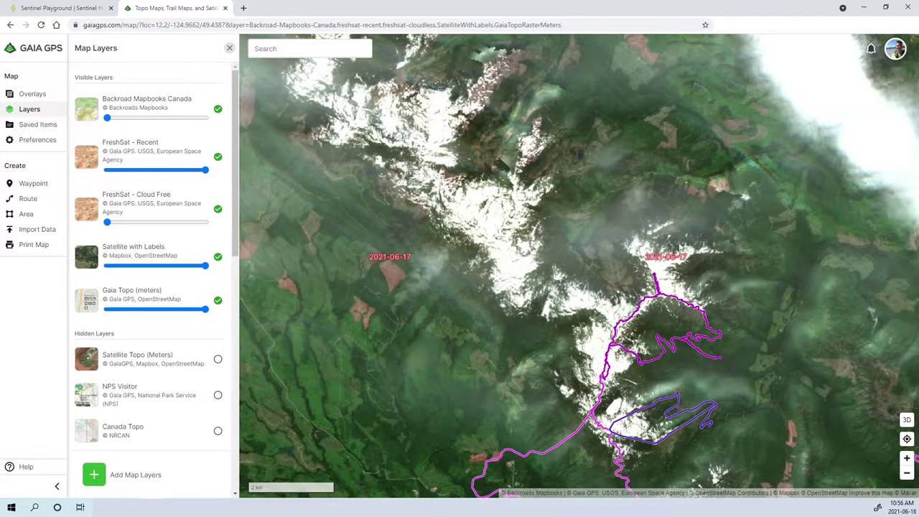
Set the FreshSat - Recent layer to zero opacity and the FreshSat - Cloud Free layer to full opacity
{"action": "scroll", "coordinate": [614, 314], "scroll_direction": "down", "scroll_amount": 5}
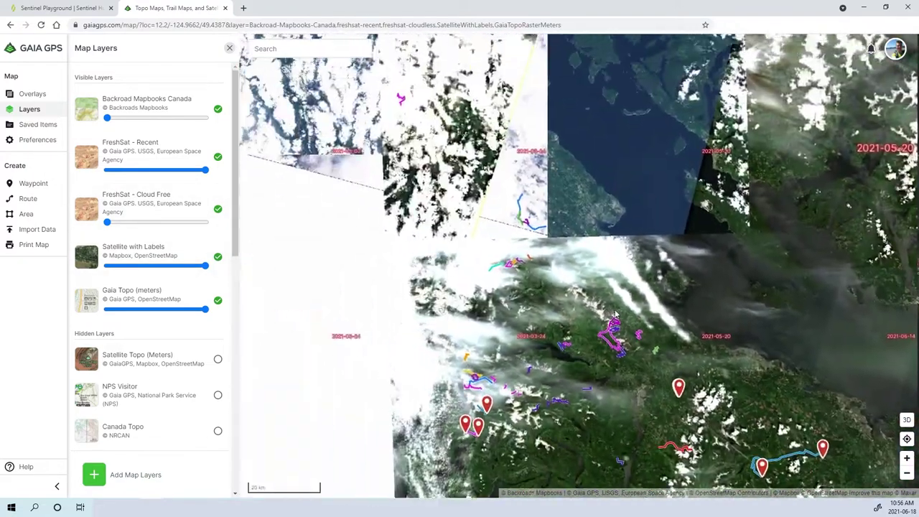
{"action": "left_click_drag", "start_coordinate": [533, 301], "coordinate": [666, 336]}
{"action": "left_click_drag", "start_coordinate": [447, 250], "coordinate": [502, 267]}
{"action": "scroll", "coordinate": [506, 246], "scroll_direction": "up", "scroll_amount": 3}
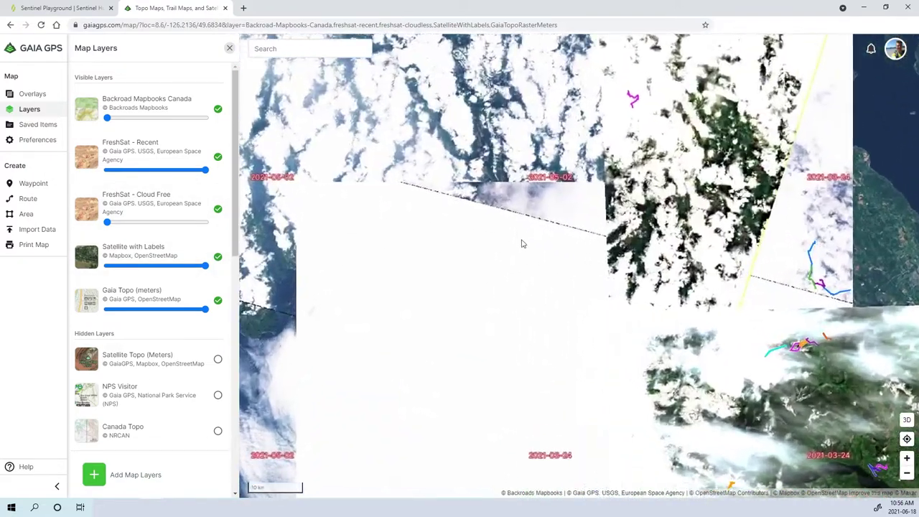
{"action": "left_click_drag", "start_coordinate": [206, 170], "coordinate": [107, 170]}
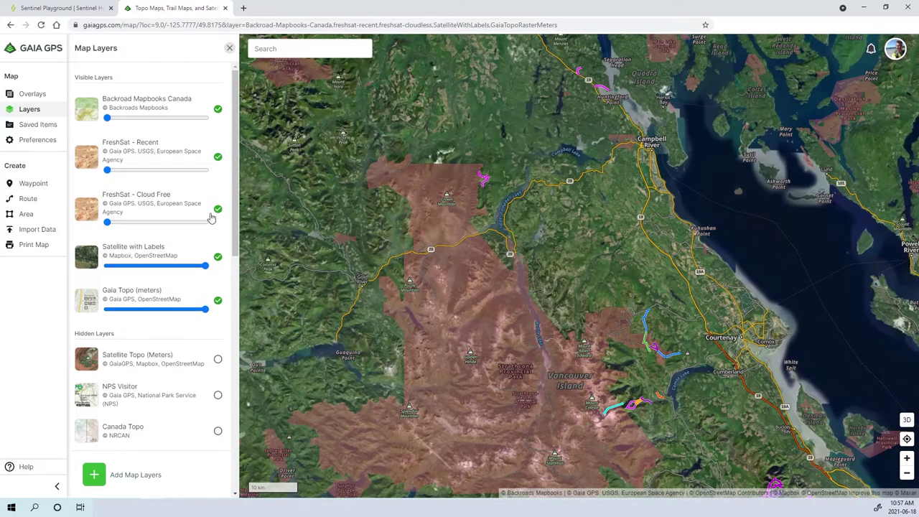
{"action": "left_click_drag", "start_coordinate": [107, 223], "coordinate": [112, 223]}
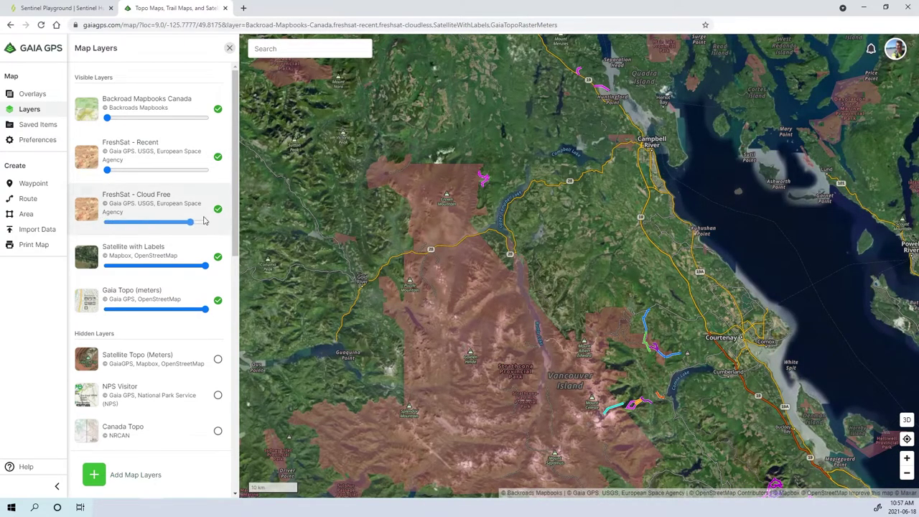
{"action": "left_click_drag", "start_coordinate": [200, 221], "coordinate": [209, 222]}
Inspect the dates, clouds and snow cover in the FreshSat - Cloud Free imagery across central and northern Vancouver Island
{"action": "left_click_drag", "start_coordinate": [440, 273], "coordinate": [556, 181]}
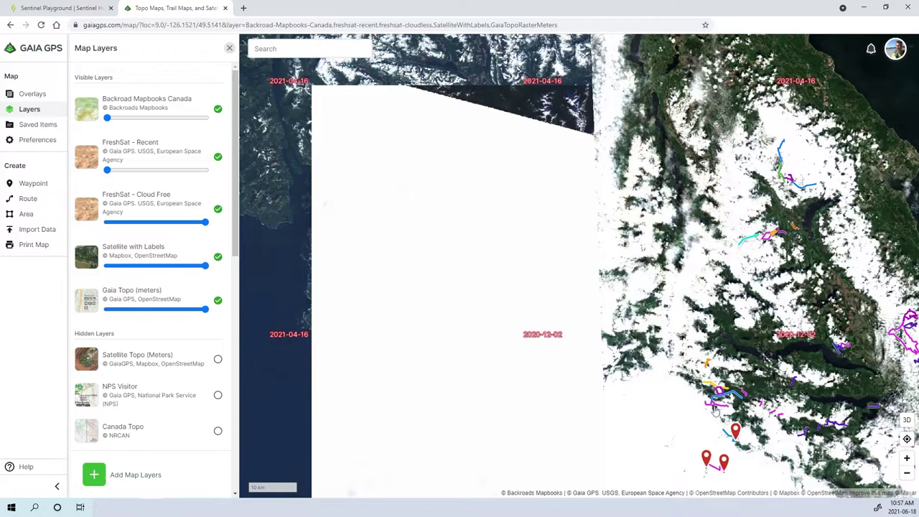
{"action": "left_click_drag", "start_coordinate": [691, 179], "coordinate": [557, 404]}
{"action": "scroll", "coordinate": [580, 320], "scroll_direction": "up", "scroll_amount": 3}
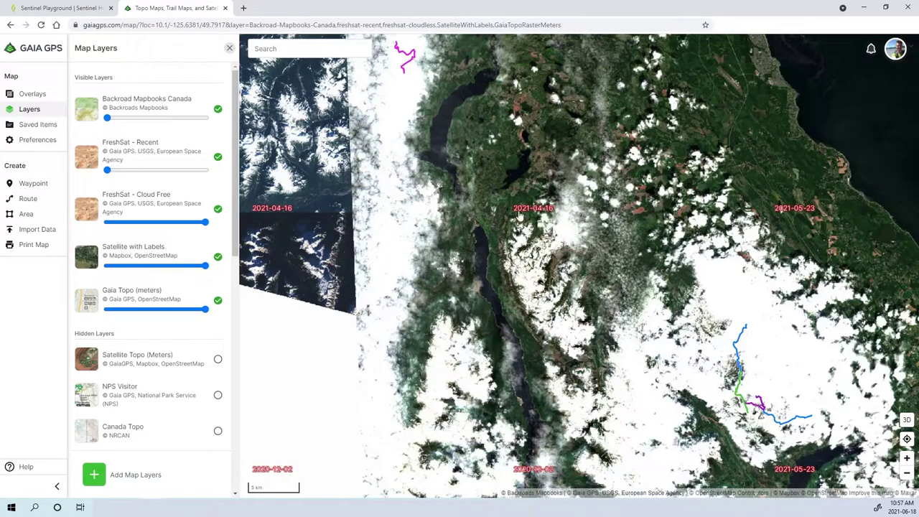
{"action": "left_click_drag", "start_coordinate": [503, 320], "coordinate": [826, 406]}
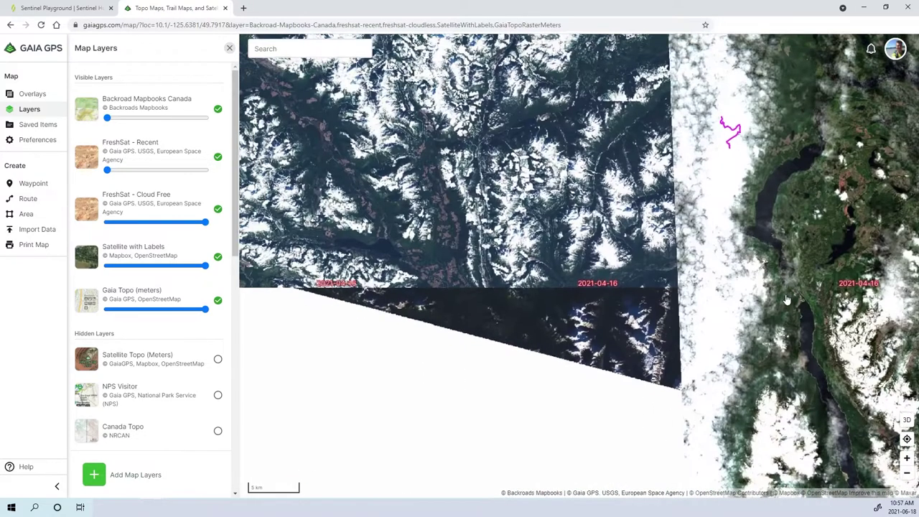
{"action": "left_click_drag", "start_coordinate": [448, 255], "coordinate": [822, 323]}
{"action": "scroll", "coordinate": [595, 298], "scroll_direction": "up", "scroll_amount": 3}
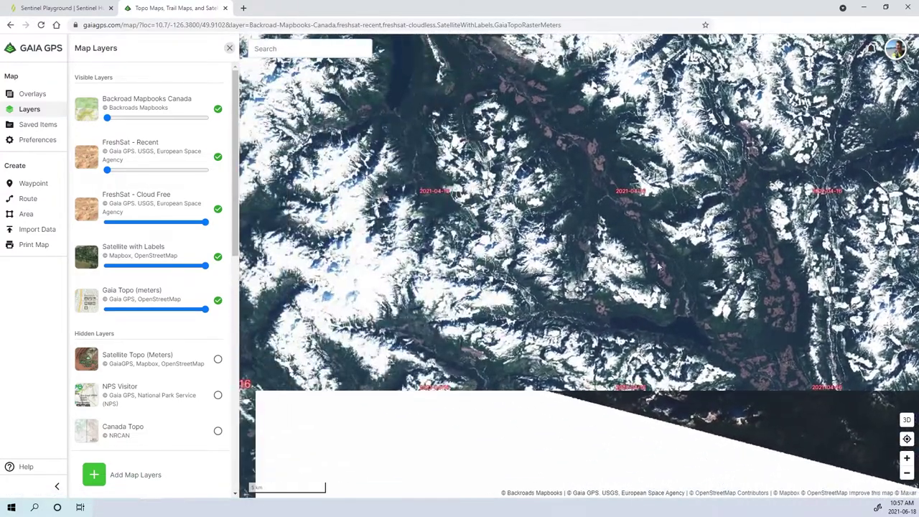
{"action": "left_click_drag", "start_coordinate": [310, 325], "coordinate": [462, 309]}
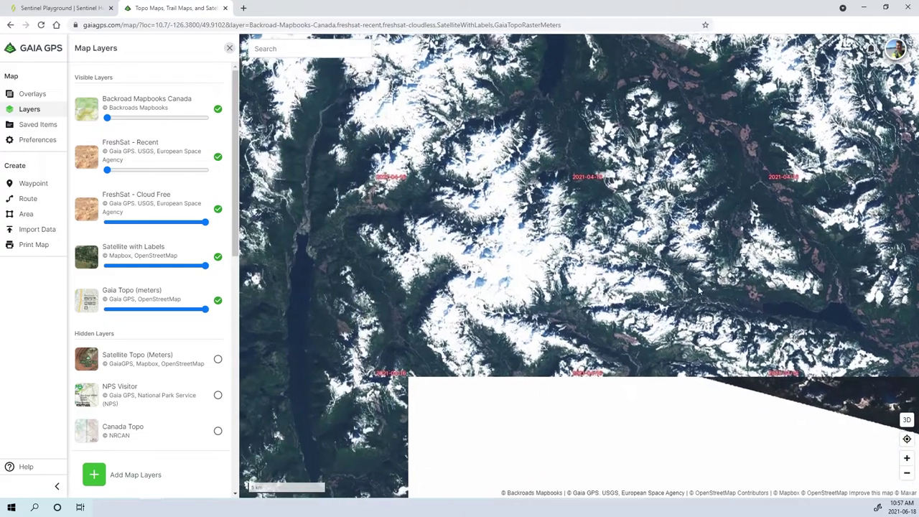
{"action": "left_click_drag", "start_coordinate": [682, 331], "coordinate": [459, 345]}
{"action": "left_click_drag", "start_coordinate": [820, 348], "coordinate": [625, 357]}
{"action": "scroll", "coordinate": [381, 349], "scroll_direction": "down", "scroll_amount": 3}
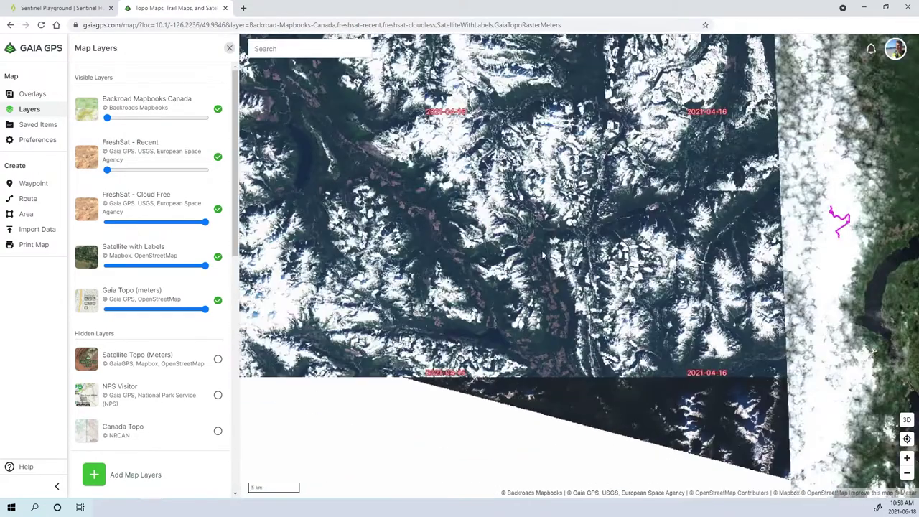
Set the FreshSat - Cloud Free layer to zero opacity and the FreshSat - Recent layer to full opacity
{"action": "left_click_drag", "start_coordinate": [459, 261], "coordinate": [650, 319]}
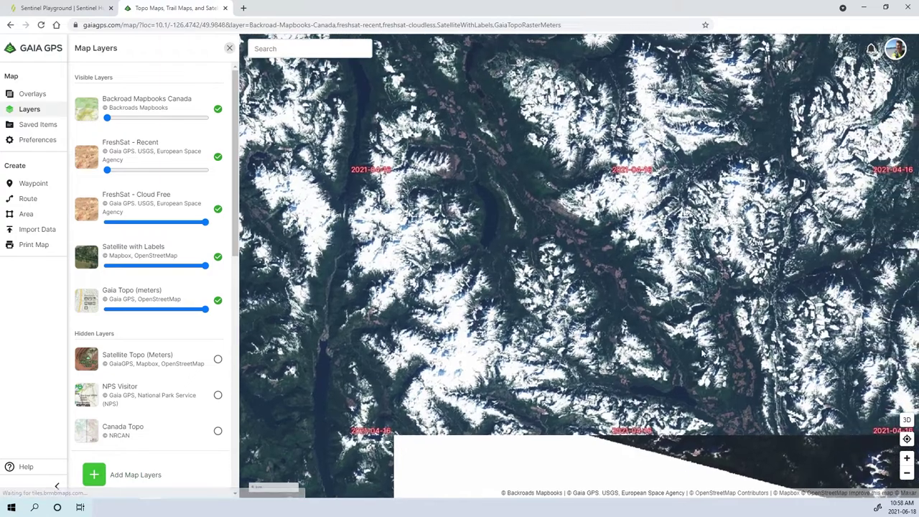
{"action": "left_click_drag", "start_coordinate": [705, 354], "coordinate": [530, 364]}
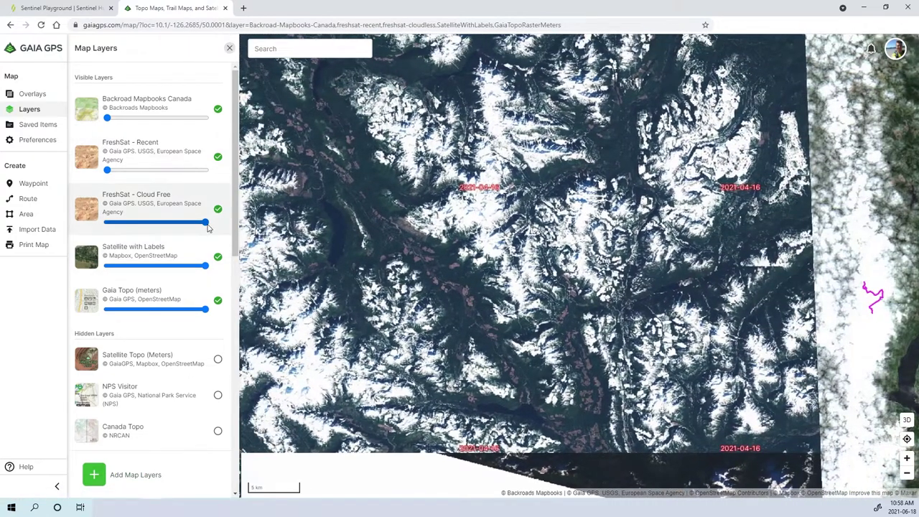
{"action": "left_click_drag", "start_coordinate": [205, 222], "coordinate": [142, 225]}
{"action": "left_click_drag", "start_coordinate": [106, 169], "coordinate": [205, 169]}
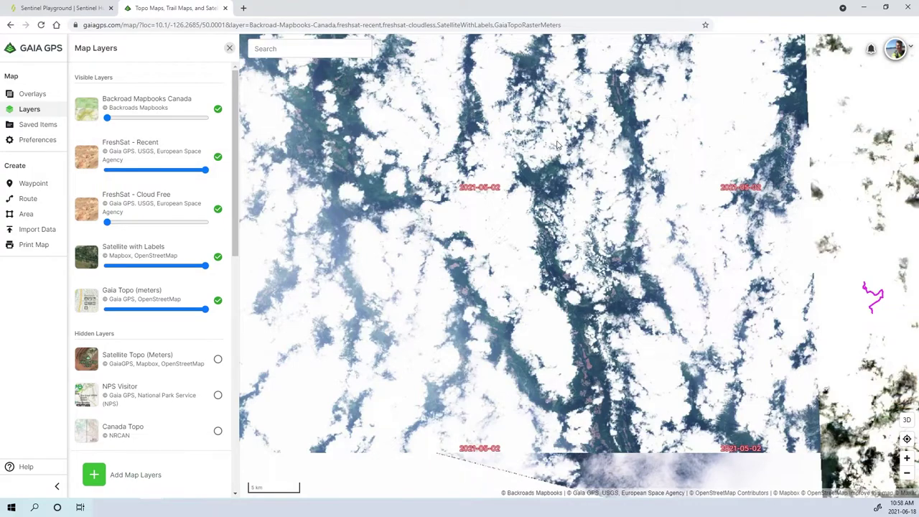
Examine the cloud cover and tile dates in the FreshSat - Recent imagery along the west coast and across to central Vancouver Island
{"action": "scroll", "coordinate": [630, 304], "scroll_direction": "up", "scroll_amount": 4}
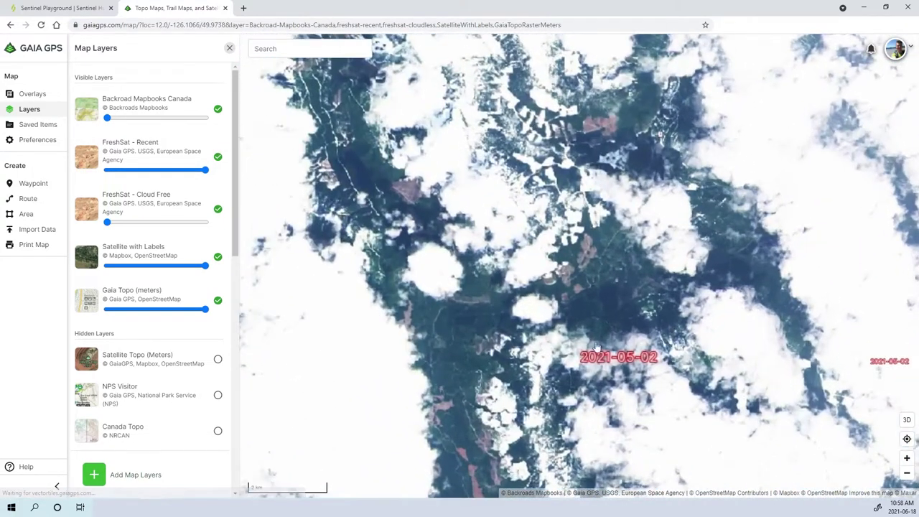
{"action": "left_click_drag", "start_coordinate": [695, 396], "coordinate": [603, 273]}
{"action": "scroll", "coordinate": [603, 273], "scroll_direction": "down", "scroll_amount": 5}
{"action": "scroll", "coordinate": [616, 244], "scroll_direction": "down", "scroll_amount": 5}
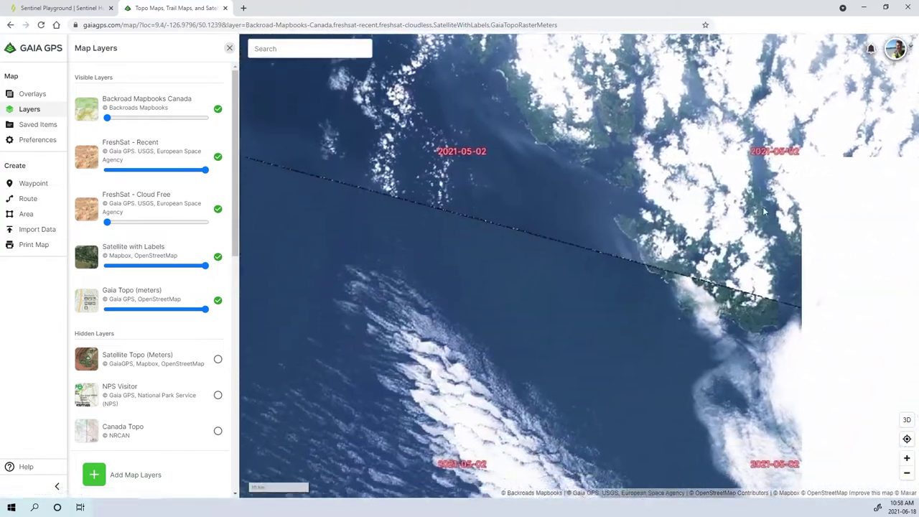
{"action": "left_click_drag", "start_coordinate": [762, 207], "coordinate": [484, 324]}
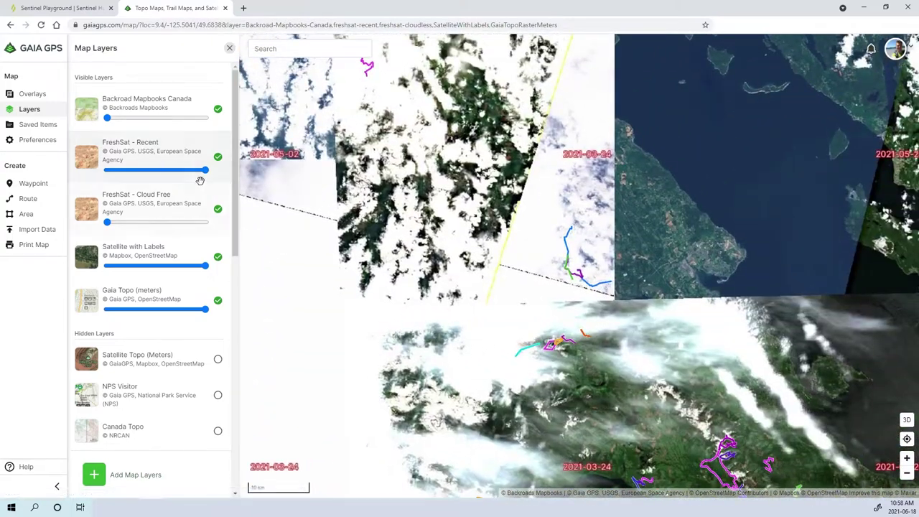
Lower the FreshSat - Recent opacity to reveal the labelled satellite map and locate the red and blue tracks southeast of Port Alberni
{"action": "left_click_drag", "start_coordinate": [208, 175], "coordinate": [118, 171]}
{"action": "scroll", "coordinate": [591, 228], "scroll_direction": "down", "scroll_amount": 2}
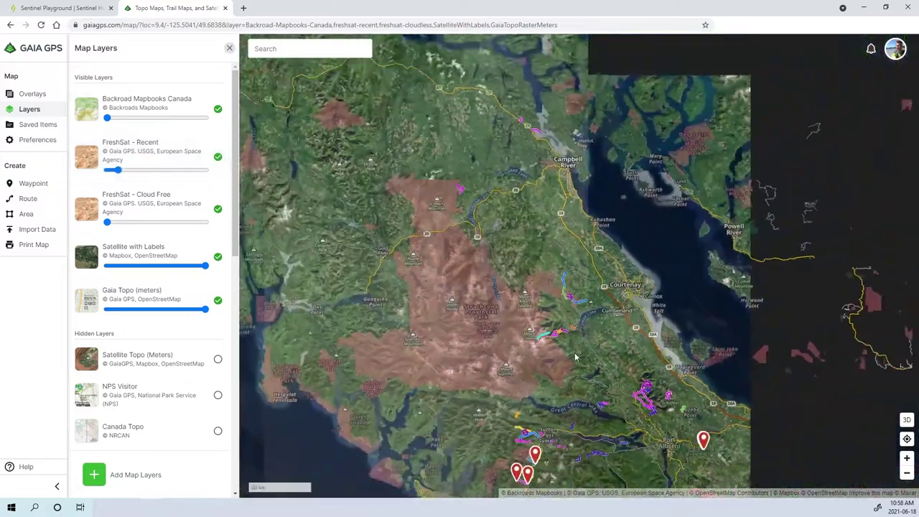
{"action": "scroll", "coordinate": [590, 228], "scroll_direction": "up", "scroll_amount": 4}
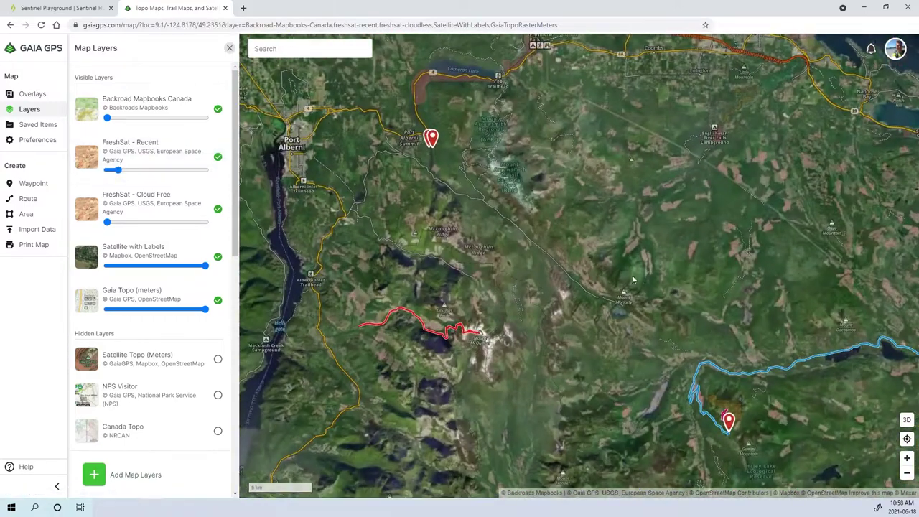
{"action": "left_click_drag", "start_coordinate": [633, 279], "coordinate": [575, 258]}
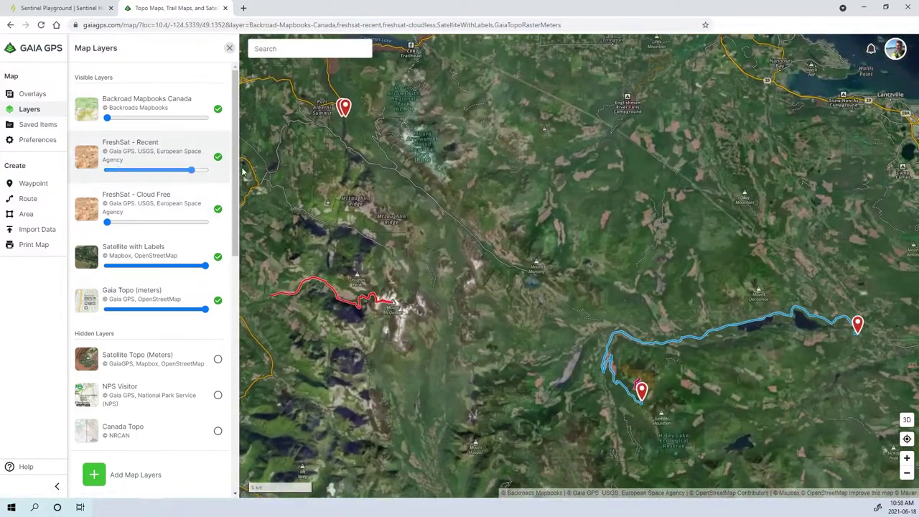
Restore the FreshSat - Recent layer to full opacity and bring up the imagery around the red track southeast of Port Alberni
{"action": "left_click_drag", "start_coordinate": [243, 173], "coordinate": [356, 323]}
{"action": "left_click_drag", "start_coordinate": [584, 210], "coordinate": [808, 165]}
{"action": "scroll", "coordinate": [733, 115], "scroll_direction": "down", "scroll_amount": 4}
{"action": "scroll", "coordinate": [664, 316], "scroll_direction": "up", "scroll_amount": 3}
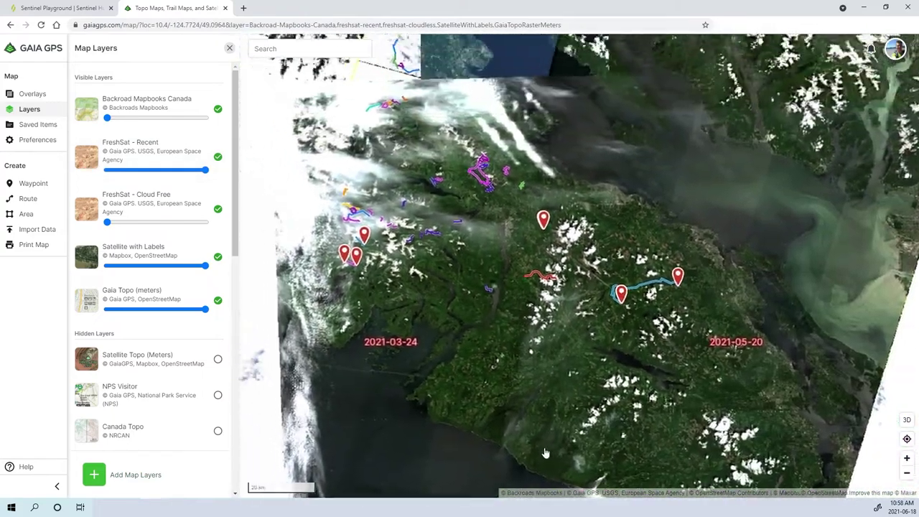
{"action": "scroll", "coordinate": [514, 252], "scroll_direction": "up", "scroll_amount": 2}
{"action": "scroll", "coordinate": [689, 474], "scroll_direction": "up", "scroll_amount": 6}
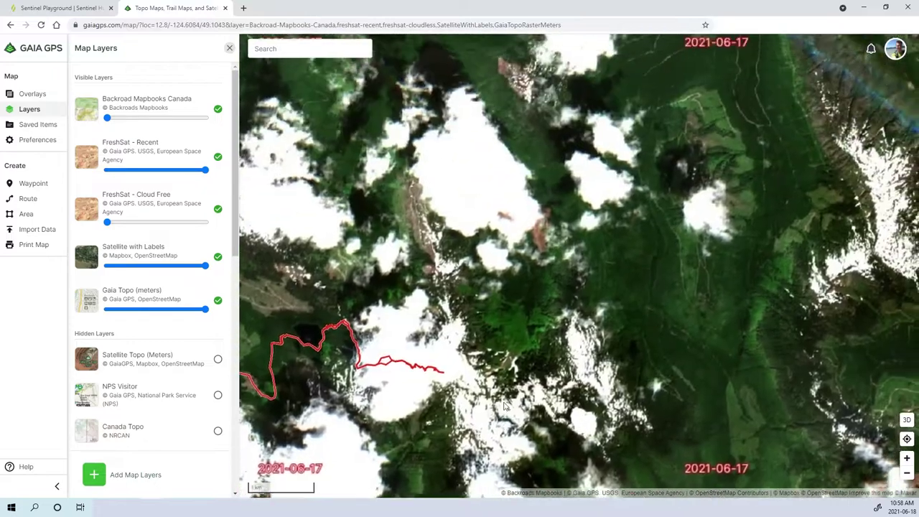
Examine the snow and clouds around the end of the red track and along the mountains to its northeast
{"action": "left_click_drag", "start_coordinate": [460, 466], "coordinate": [416, 333]}
{"action": "left_click_drag", "start_coordinate": [746, 86], "coordinate": [617, 267]}
{"action": "left_click_drag", "start_coordinate": [753, 240], "coordinate": [639, 322]}
{"action": "left_click_drag", "start_coordinate": [499, 61], "coordinate": [447, 212]}
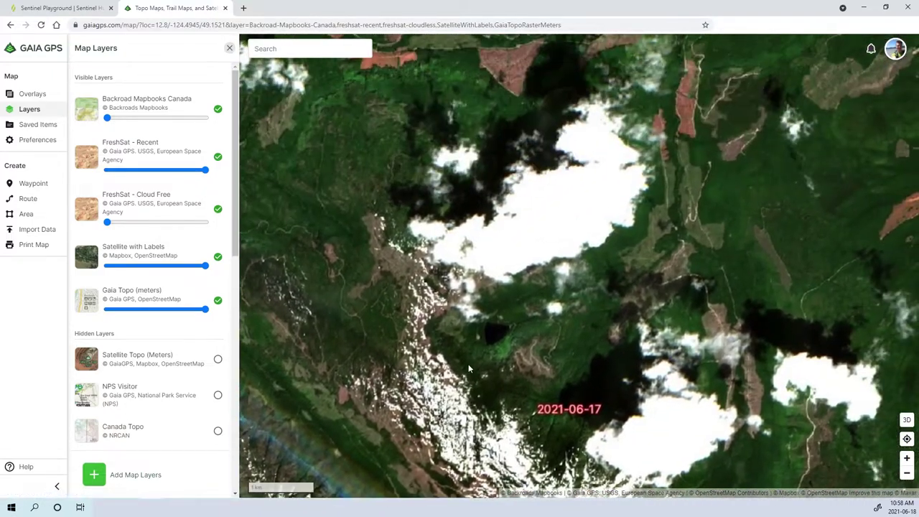
{"action": "scroll", "coordinate": [447, 211], "scroll_direction": "down", "scroll_amount": 4}
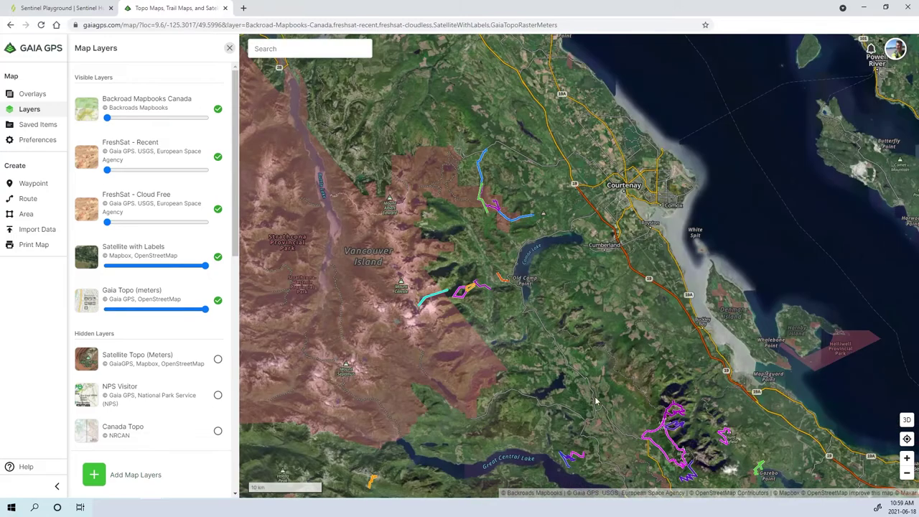
Inspect the peaks of Strathcona Provincial Park around Mount Albert Edward and Mount George V on the labelled satellite map
{"action": "left_click_drag", "start_coordinate": [562, 366], "coordinate": [659, 334]}
{"action": "scroll", "coordinate": [474, 212], "scroll_direction": "up", "scroll_amount": 3}
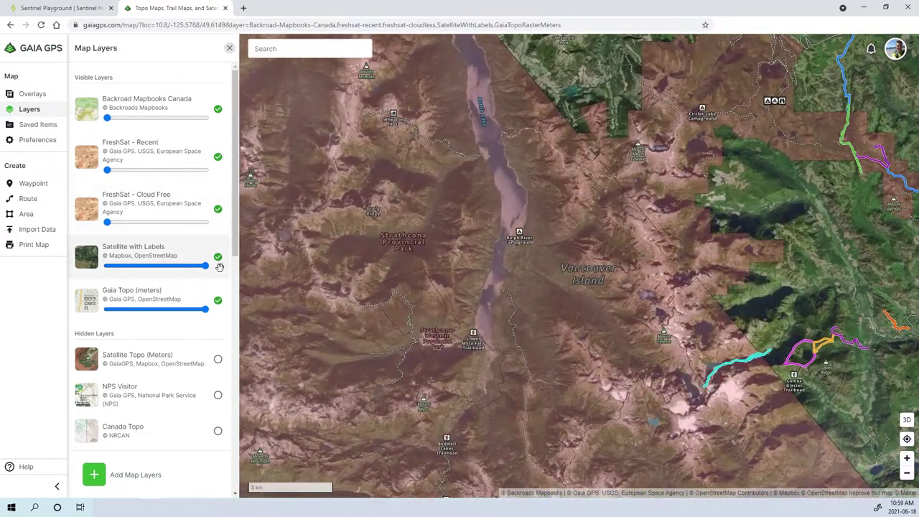
{"action": "left_click_drag", "start_coordinate": [206, 266], "coordinate": [71, 269]}
{"action": "scroll", "coordinate": [674, 233], "scroll_direction": "up", "scroll_amount": 5}
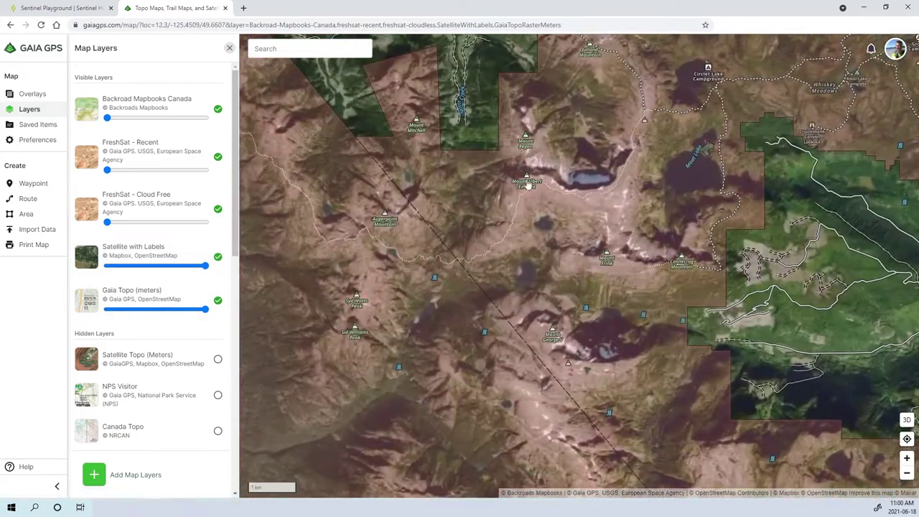
{"action": "left_click_drag", "start_coordinate": [528, 185], "coordinate": [530, 334]}
{"action": "scroll", "coordinate": [529, 324], "scroll_direction": "up", "scroll_amount": 1}
{"action": "left_click_drag", "start_coordinate": [420, 282], "coordinate": [553, 312]}
{"action": "left_click_drag", "start_coordinate": [650, 261], "coordinate": [592, 398]}
Locate Elk Mountain and Mount Laing, northwest of Buttle Lake, on the labelled satellite map
{"action": "scroll", "coordinate": [424, 206], "scroll_direction": "down", "scroll_amount": 3}
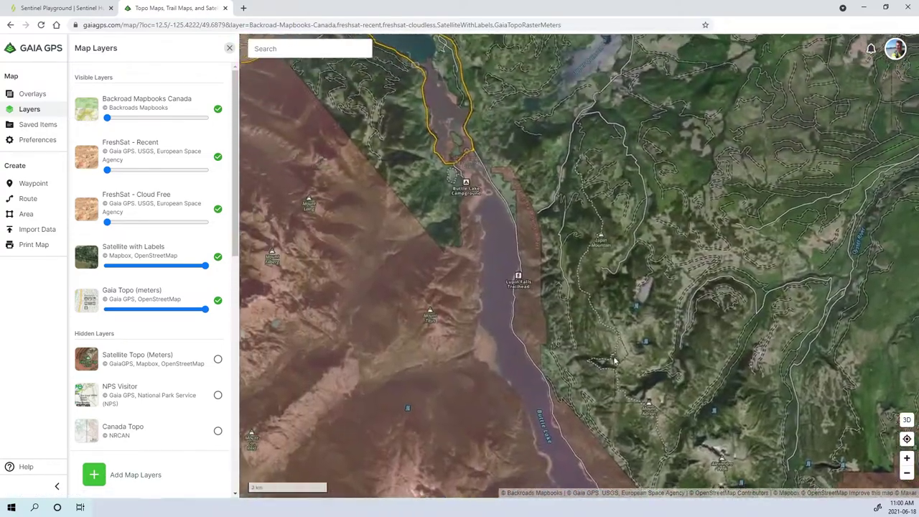
{"action": "left_click_drag", "start_coordinate": [470, 208], "coordinate": [726, 234]}
{"action": "scroll", "coordinate": [627, 187], "scroll_direction": "up", "scroll_amount": 1}
{"action": "scroll", "coordinate": [627, 188], "scroll_direction": "up", "scroll_amount": 4}
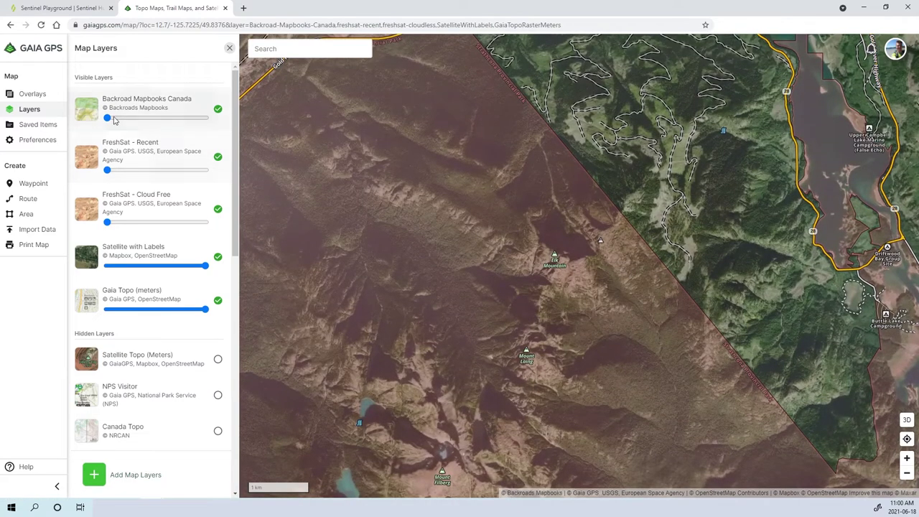
Examine the FreshSat - Recent imagery around Elk Mountain at full opacity and return the layer to zero opacity
{"action": "left_click_drag", "start_coordinate": [107, 170], "coordinate": [219, 161]}
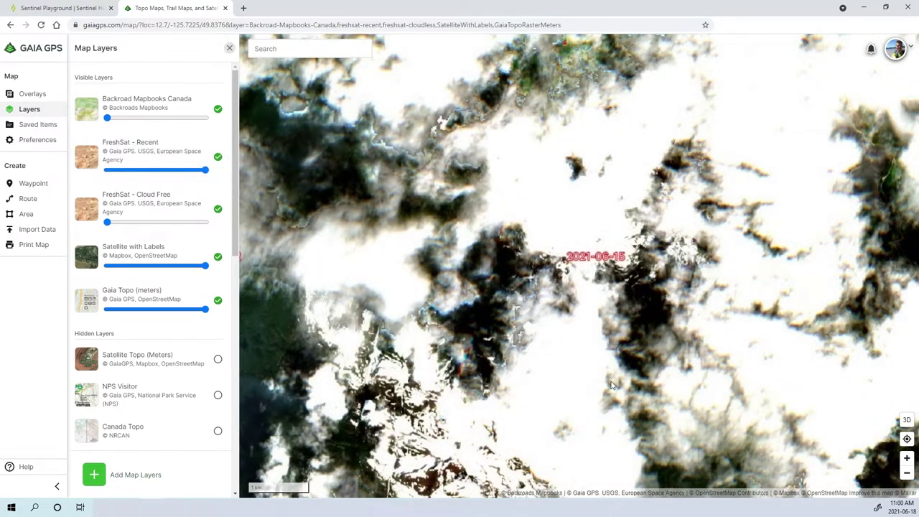
{"action": "left_click_drag", "start_coordinate": [612, 385], "coordinate": [583, 240]}
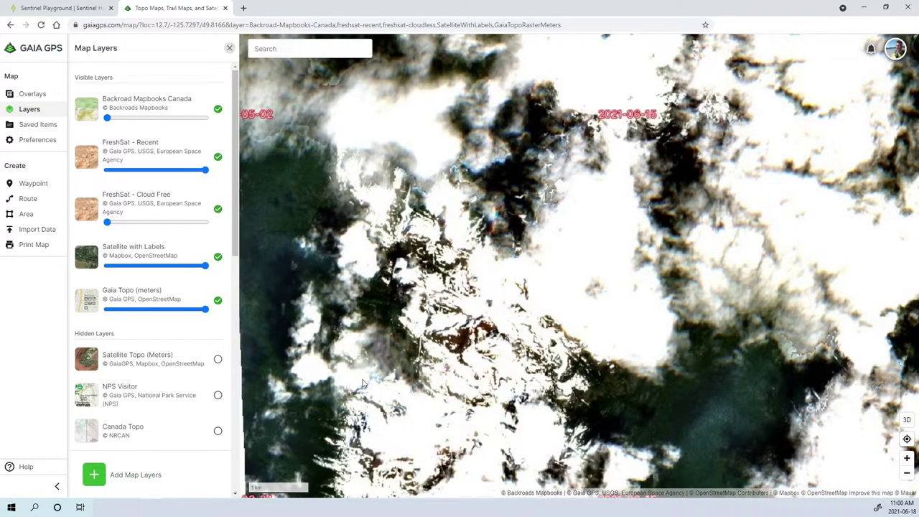
{"action": "scroll", "coordinate": [547, 332], "scroll_direction": "down", "scroll_amount": 3}
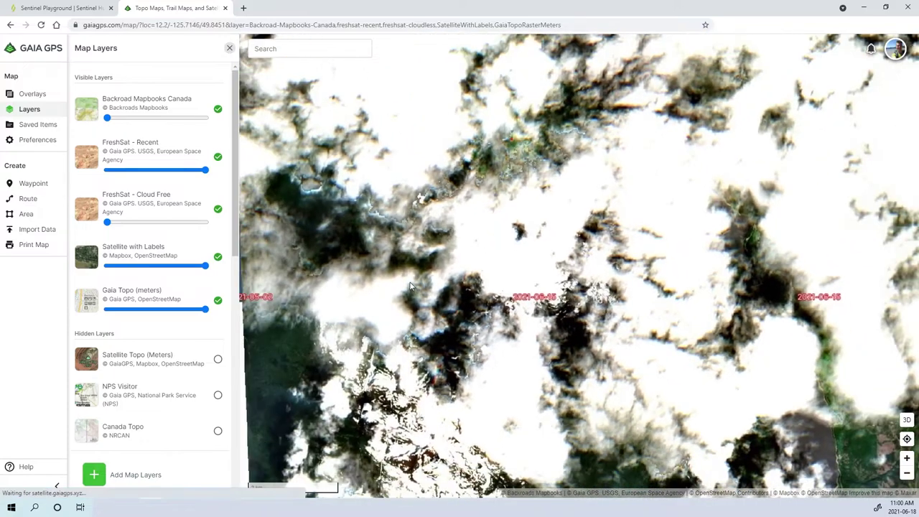
{"action": "left_click_drag", "start_coordinate": [194, 159], "coordinate": [149, 163]}
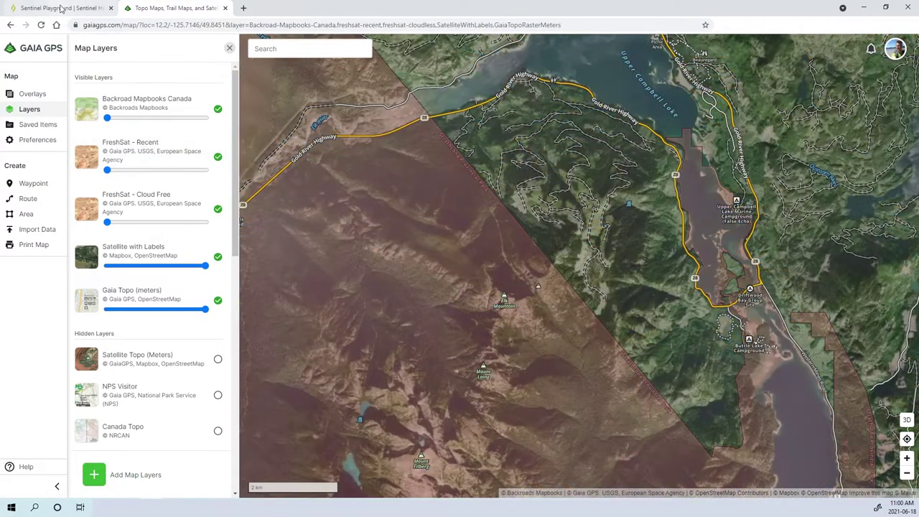
Switch to Sentinel Playground and move the map from Madrid to central Vancouver Island
{"action": "left_click", "coordinate": [63, 8]}
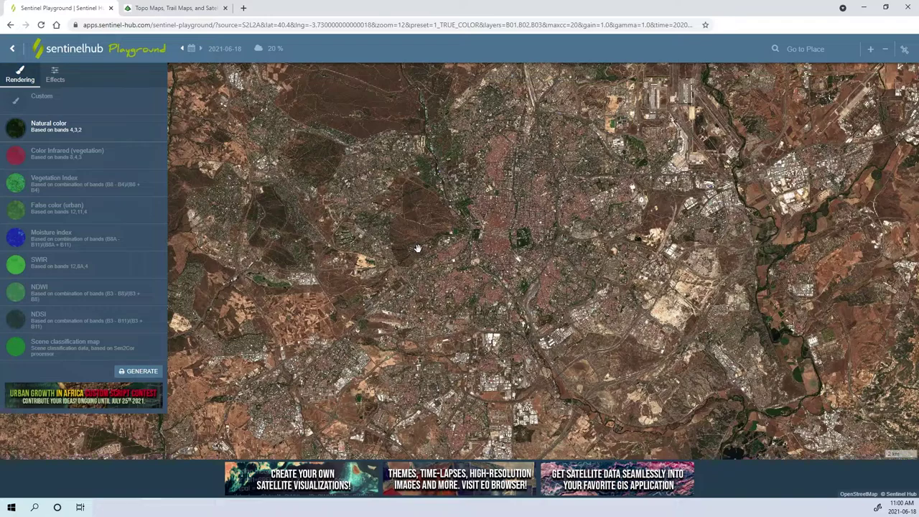
{"action": "scroll", "coordinate": [417, 249], "scroll_direction": "down", "scroll_amount": 5}
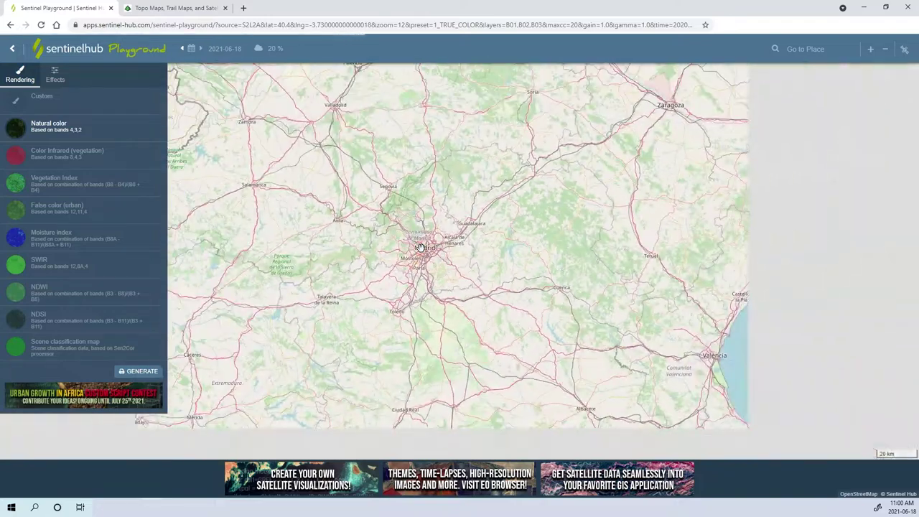
{"action": "scroll", "coordinate": [421, 247], "scroll_direction": "down", "scroll_amount": 6}
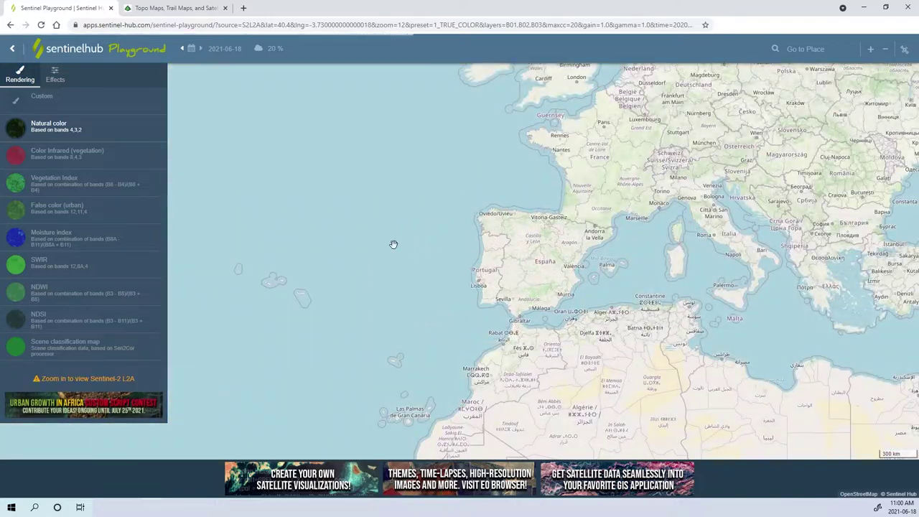
{"action": "left_click_drag", "start_coordinate": [393, 245], "coordinate": [710, 232]}
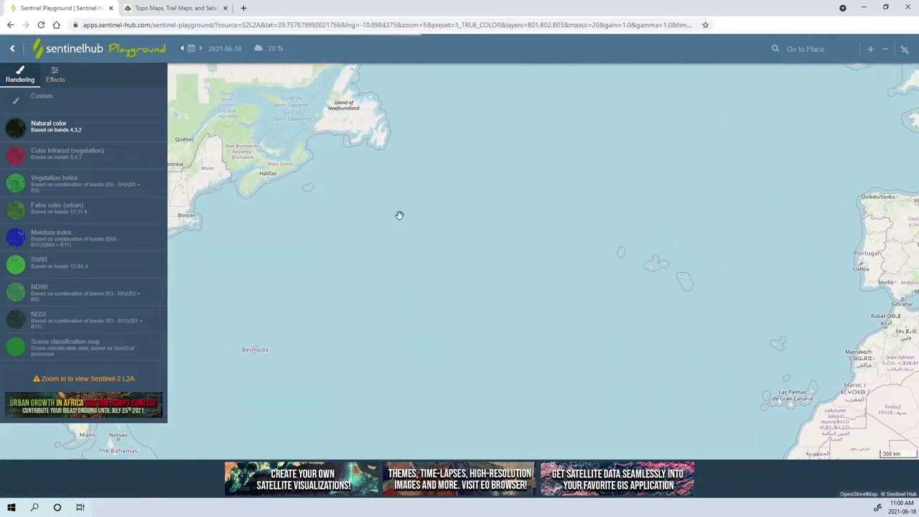
{"action": "left_click_drag", "start_coordinate": [399, 213], "coordinate": [689, 254]}
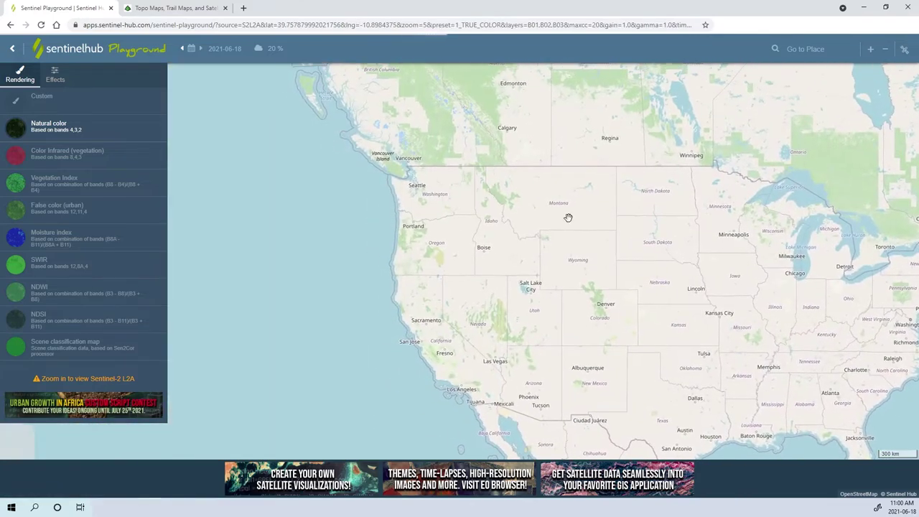
{"action": "left_click_drag", "start_coordinate": [297, 161], "coordinate": [510, 251]}
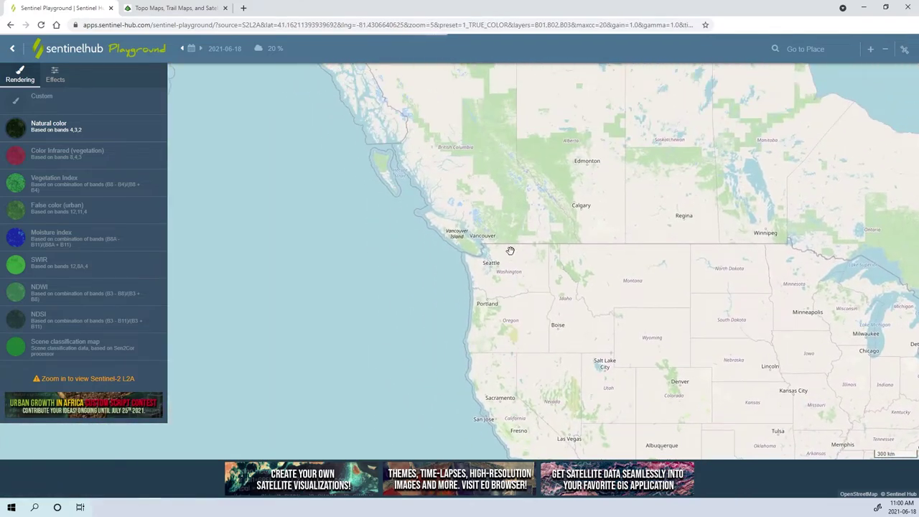
{"action": "scroll", "coordinate": [515, 245], "scroll_direction": "up", "scroll_amount": 5}
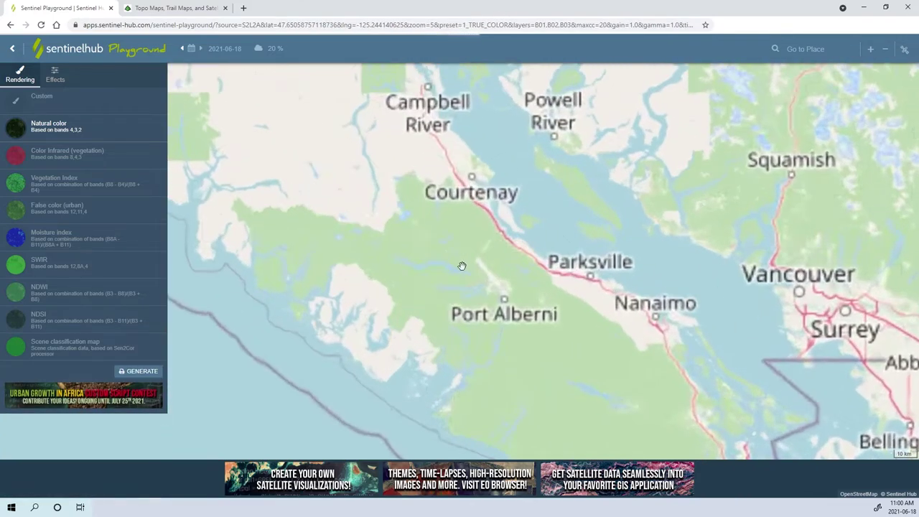
Bring up the natural color imagery of the mountains around Mount Curran and Mount Joan, north of Port Alberni
{"action": "scroll", "coordinate": [515, 269], "scroll_direction": "up", "scroll_amount": 3}
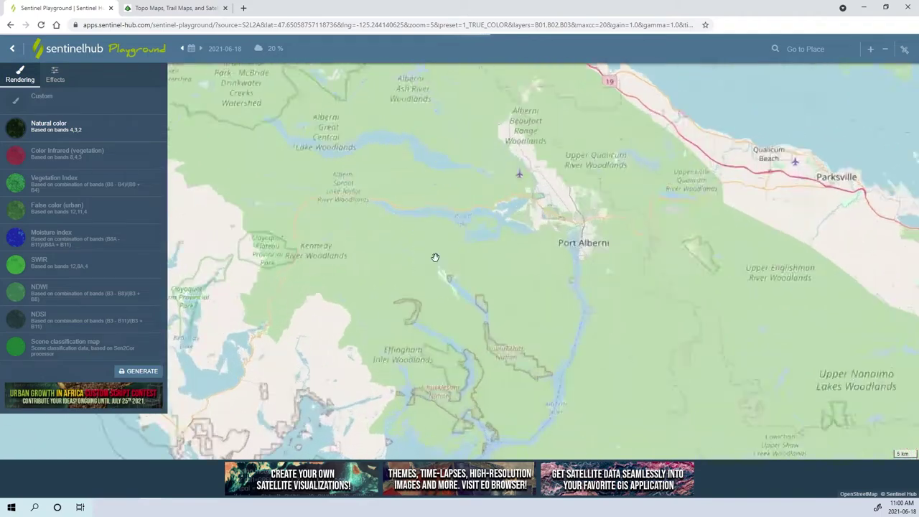
{"action": "scroll", "coordinate": [424, 245], "scroll_direction": "up", "scroll_amount": 4}
{"action": "left_click_drag", "start_coordinate": [454, 314], "coordinate": [629, 333]}
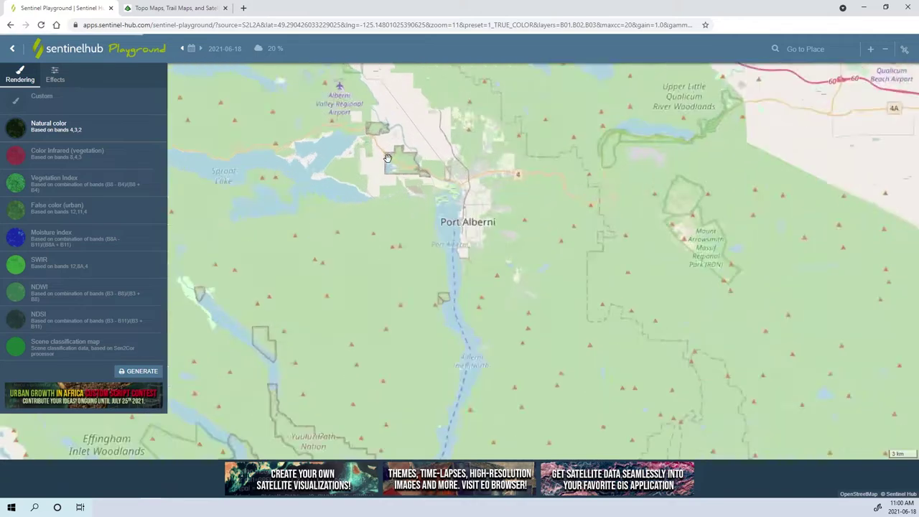
{"action": "scroll", "coordinate": [387, 158], "scroll_direction": "up", "scroll_amount": 1}
{"action": "left_click_drag", "start_coordinate": [573, 245], "coordinate": [455, 289]}
{"action": "left_click_drag", "start_coordinate": [380, 90], "coordinate": [504, 335]}
{"action": "scroll", "coordinate": [414, 188], "scroll_direction": "up", "scroll_amount": 1}
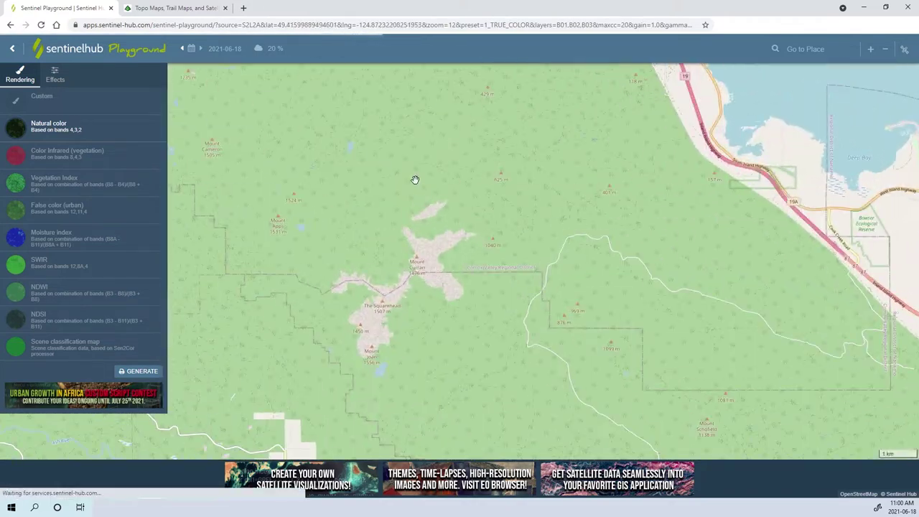
{"action": "scroll", "coordinate": [438, 253], "scroll_direction": "up", "scroll_amount": 1}
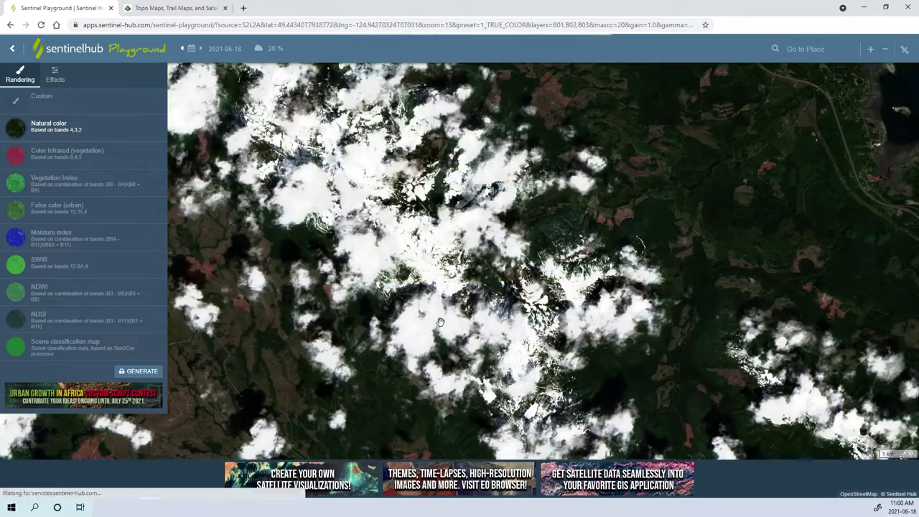
Examine the snow and cloud cover on the mountains around Mount Joan in the natural color imagery
{"action": "left_click_drag", "start_coordinate": [648, 341], "coordinate": [408, 178]}
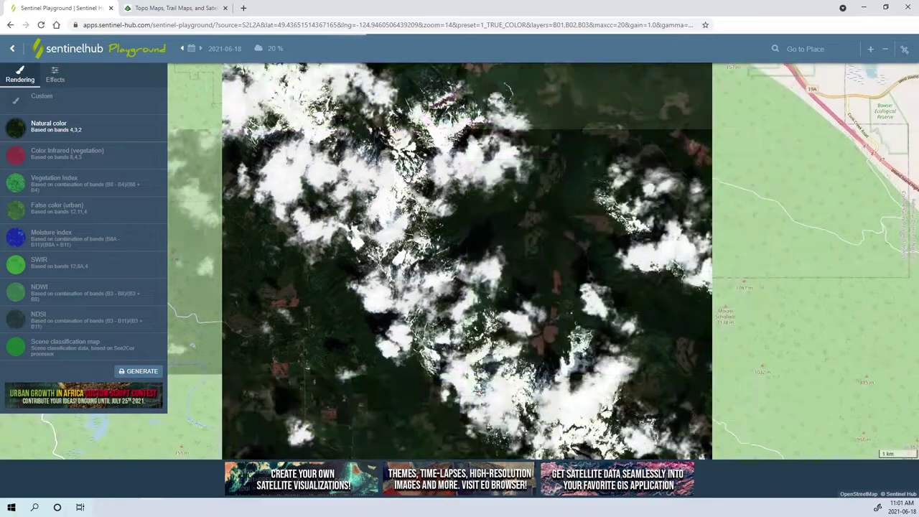
{"action": "scroll", "coordinate": [413, 177], "scroll_direction": "up", "scroll_amount": 1}
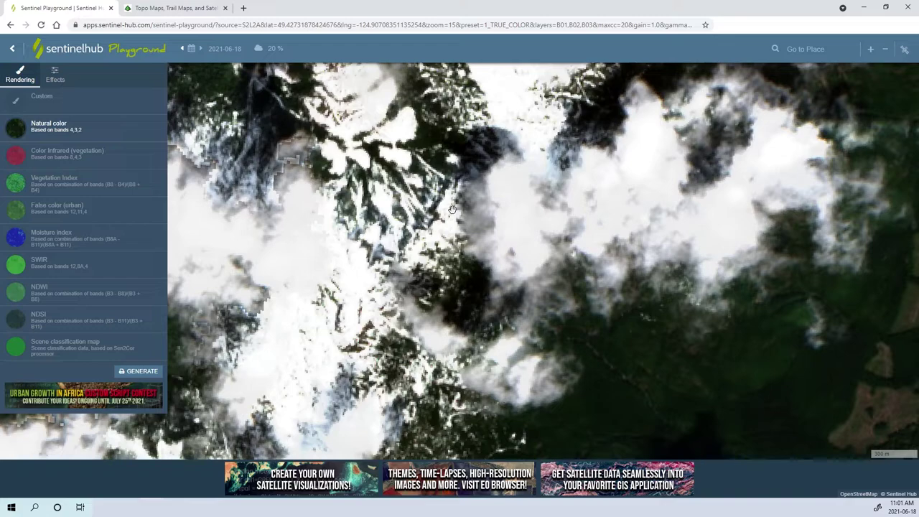
{"action": "scroll", "coordinate": [477, 259], "scroll_direction": "down", "scroll_amount": 1}
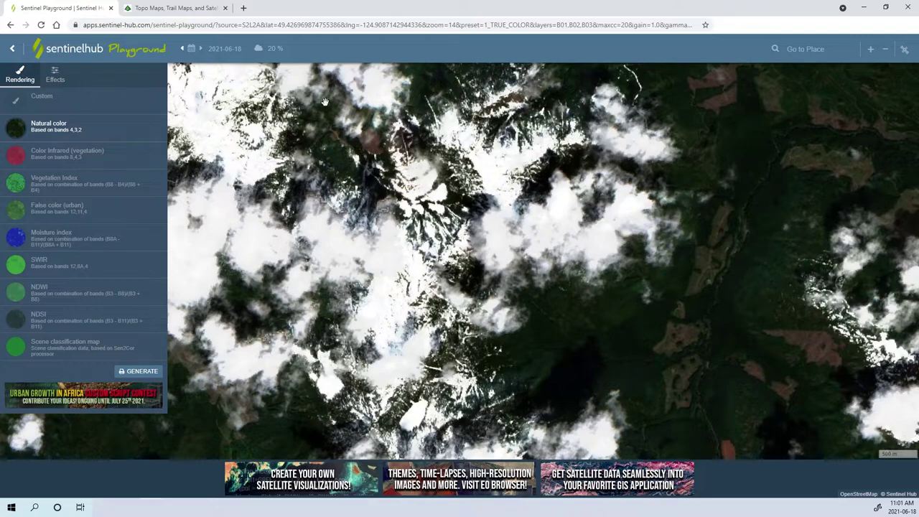
View the natural color imagery of the Mount Joan area for June 17 and June 12, 2021
{"action": "scroll", "coordinate": [550, 231], "scroll_direction": "down", "scroll_amount": 2}
{"action": "scroll", "coordinate": [540, 255], "scroll_direction": "up", "scroll_amount": 2}
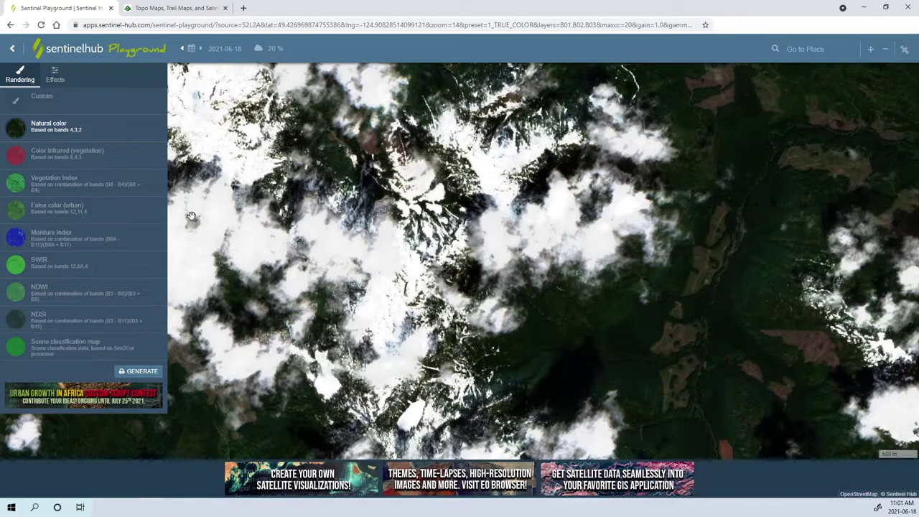
{"action": "left_click", "coordinate": [237, 48]}
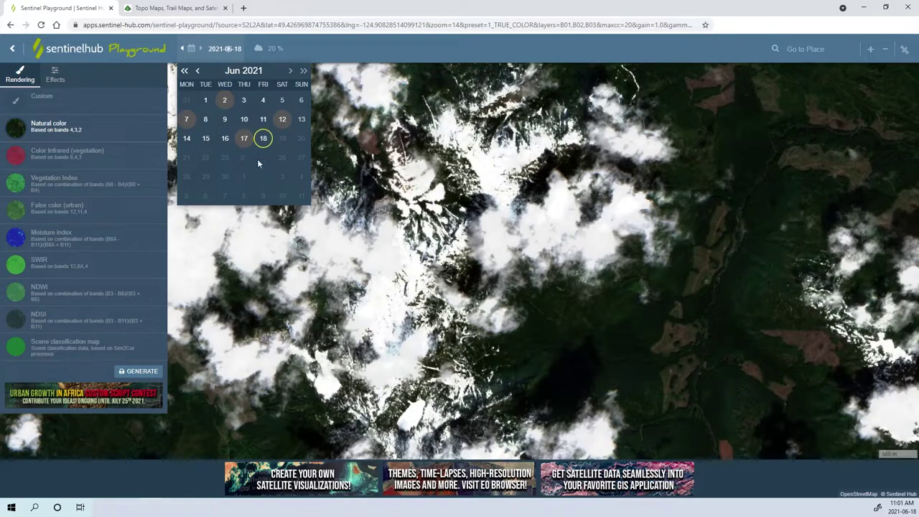
{"action": "left_click", "coordinate": [245, 139]}
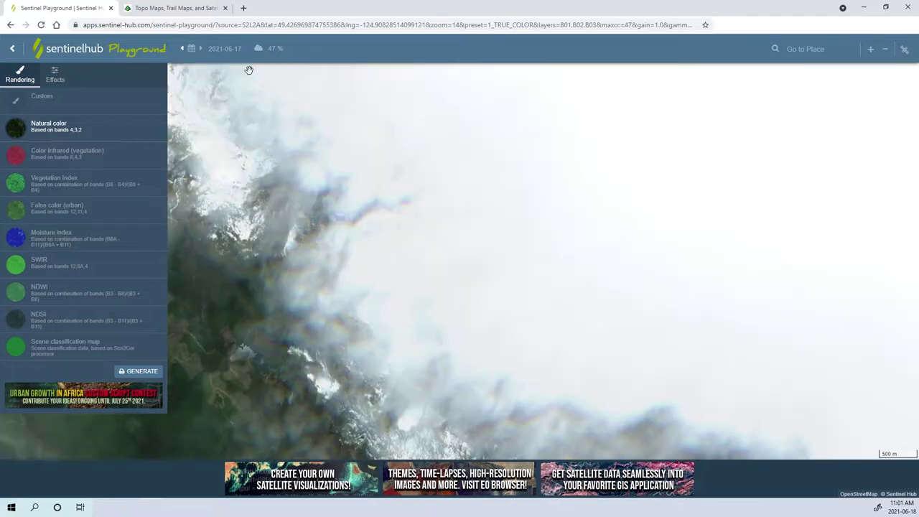
{"action": "left_click", "coordinate": [231, 49]}
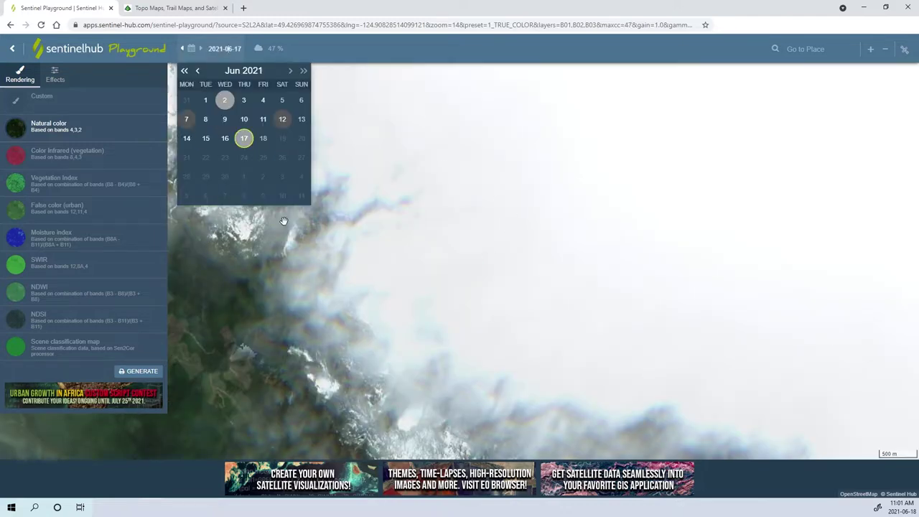
{"action": "left_click", "coordinate": [282, 120]}
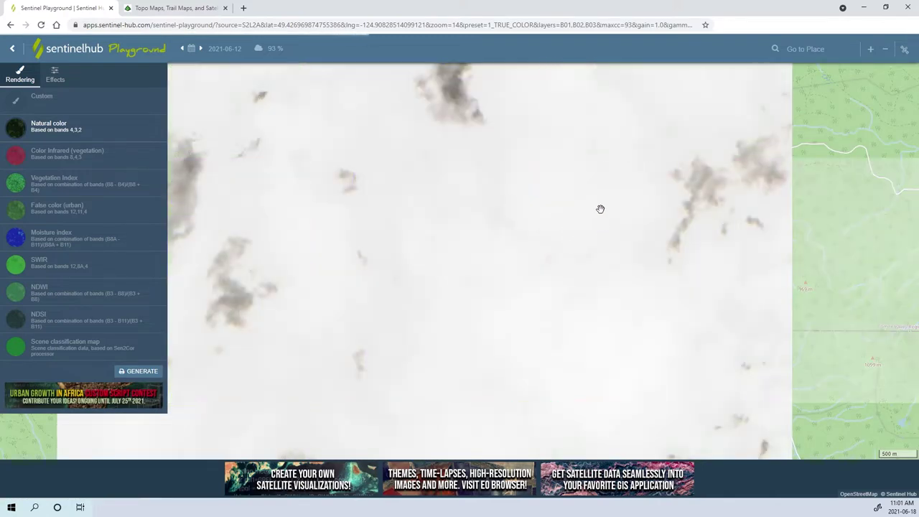
Check the same mountains in the June 7 and June 2, 2021 imagery
{"action": "left_click", "coordinate": [222, 49]}
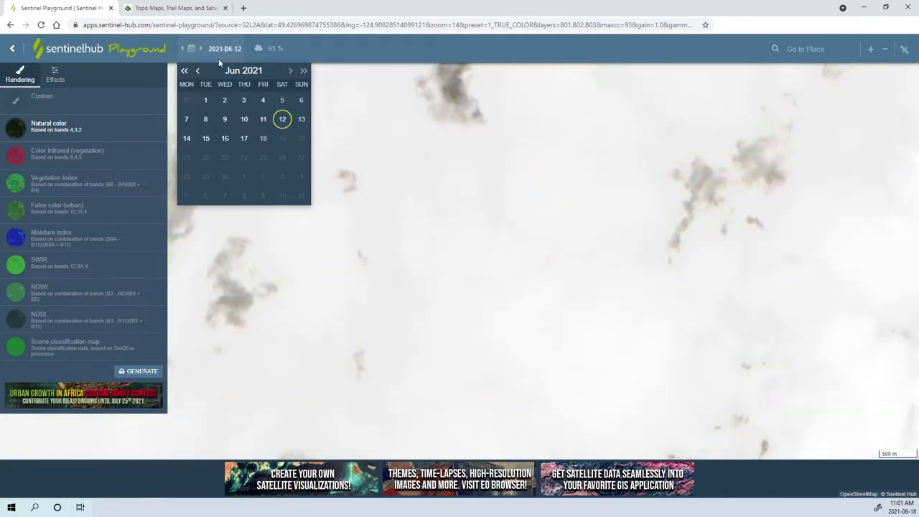
{"action": "left_click", "coordinate": [191, 122]}
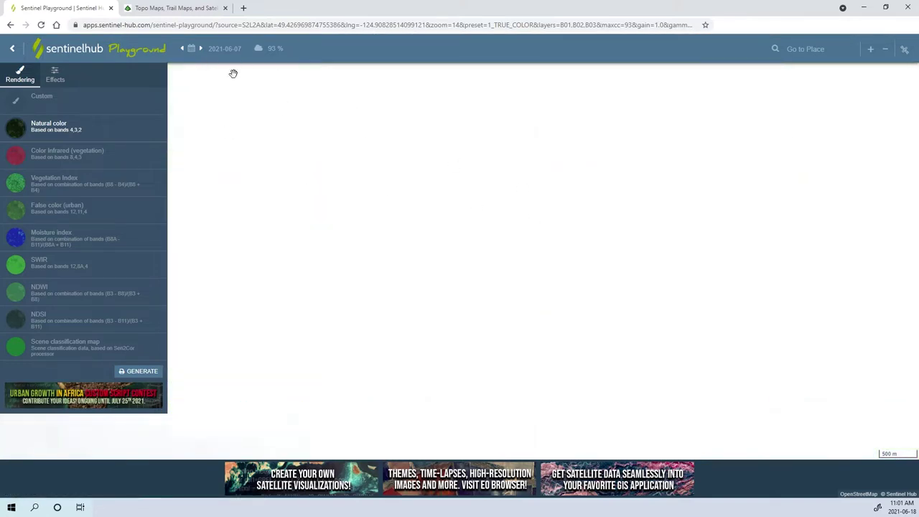
{"action": "left_click", "coordinate": [226, 49]}
{"action": "left_click", "coordinate": [225, 100]}
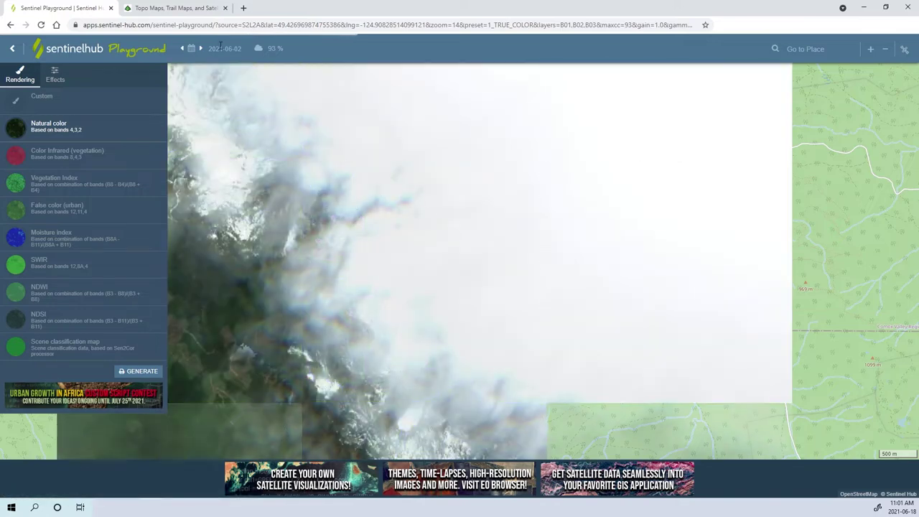
Set the imagery date to May 28, 2021
{"action": "left_click", "coordinate": [225, 48]}
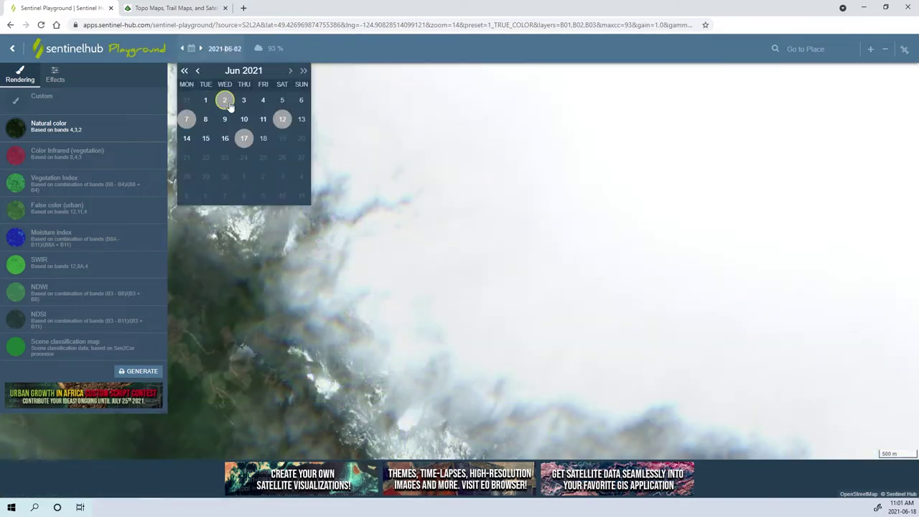
{"action": "left_click", "coordinate": [198, 71]}
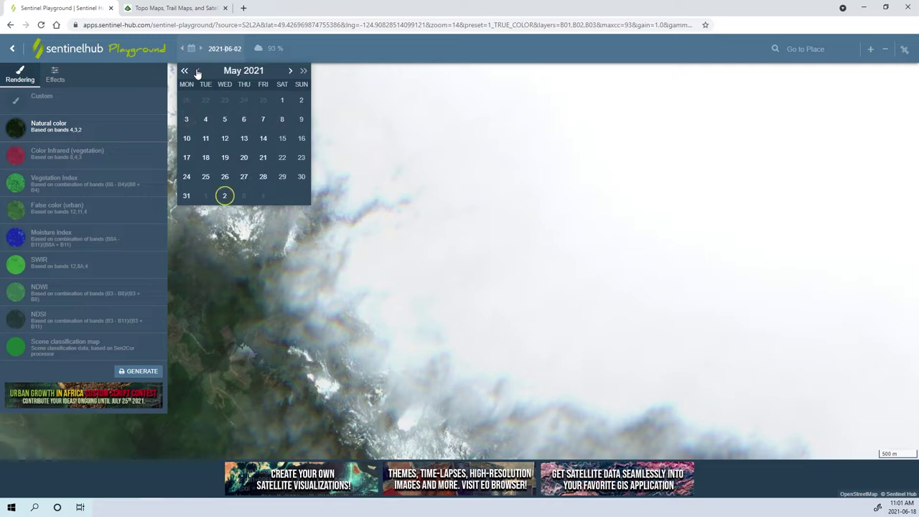
{"action": "left_click", "coordinate": [263, 177]}
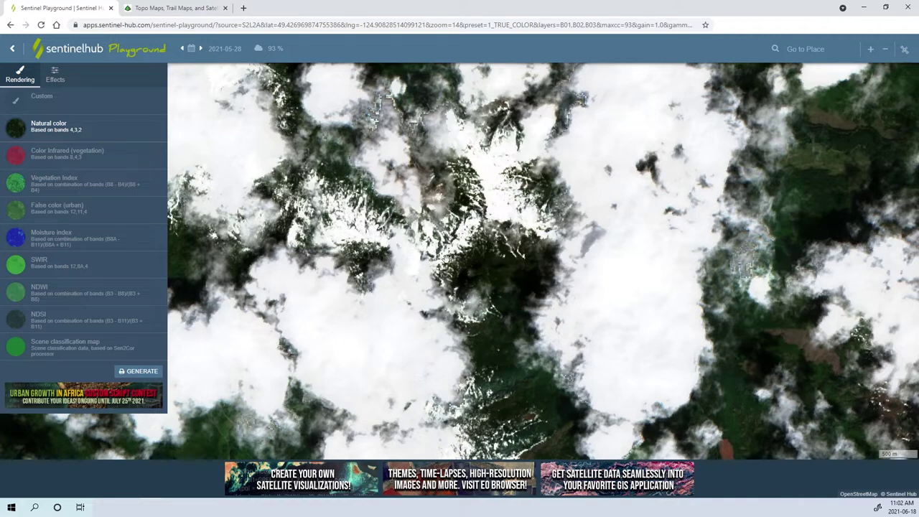
Examine the snow and cloud cover around Mount Curran and Mount Joan and across the surrounding region out to the coast
{"action": "left_click_drag", "start_coordinate": [443, 245], "coordinate": [435, 266]}
{"action": "scroll", "coordinate": [439, 271], "scroll_direction": "down", "scroll_amount": 2}
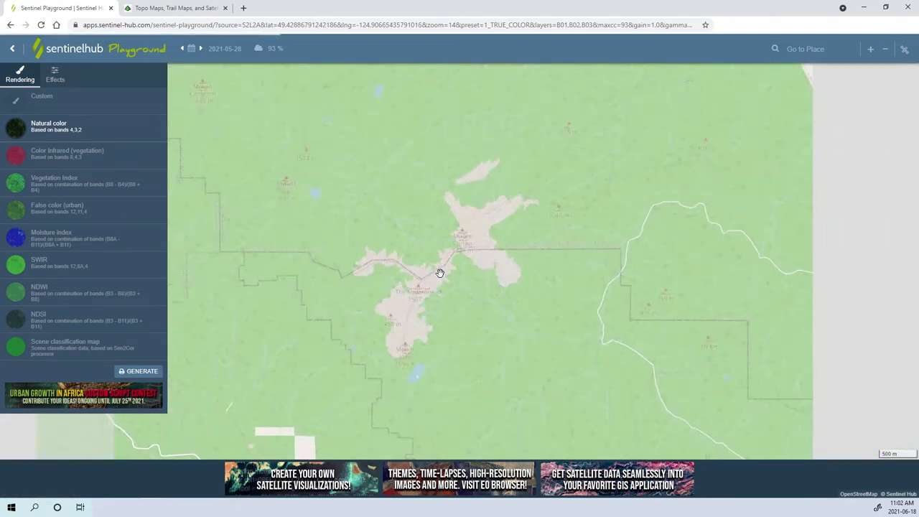
{"action": "scroll", "coordinate": [439, 281], "scroll_direction": "up", "scroll_amount": 2}
{"action": "scroll", "coordinate": [454, 262], "scroll_direction": "up", "scroll_amount": 3}
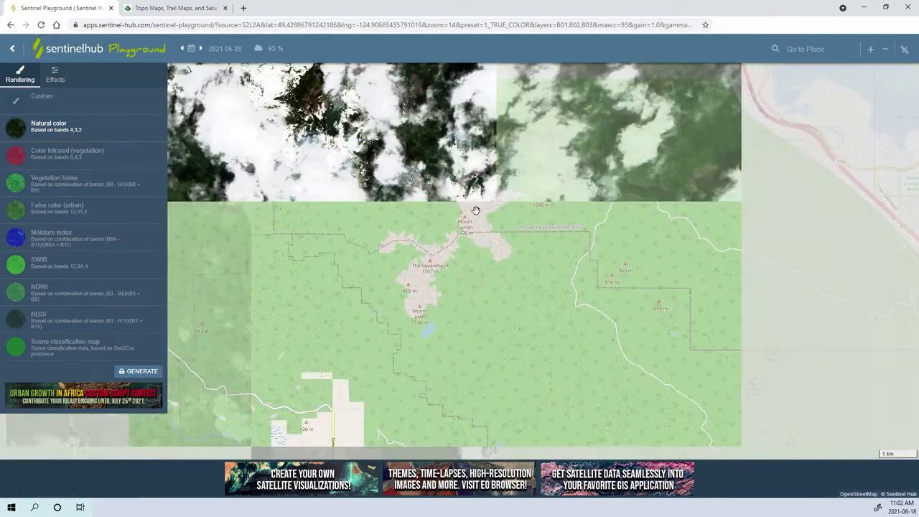
{"action": "left_click_drag", "start_coordinate": [493, 230], "coordinate": [385, 281]}
{"action": "scroll", "coordinate": [359, 331], "scroll_direction": "down", "scroll_amount": 2}
{"action": "left_click_drag", "start_coordinate": [453, 242], "coordinate": [441, 274]}
{"action": "scroll", "coordinate": [441, 274], "scroll_direction": "down", "scroll_amount": 2}
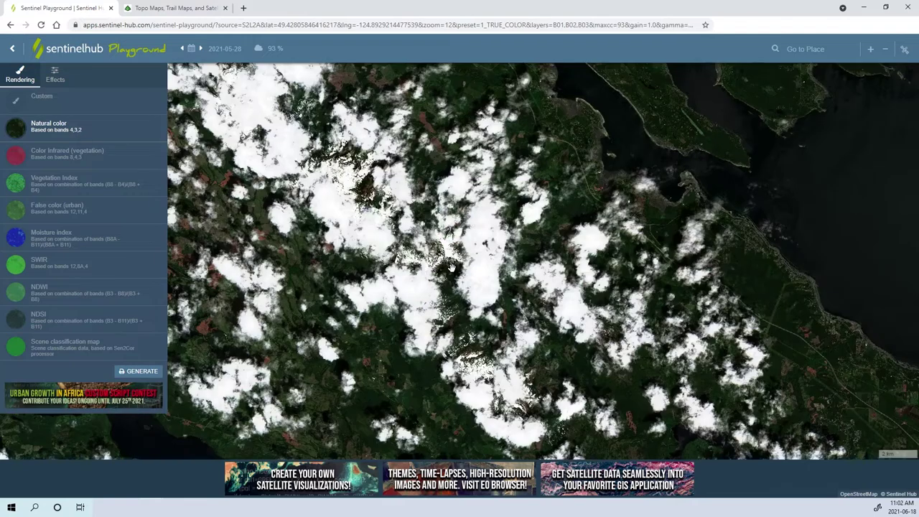
Switch to Gaia GPS and move the map from Elk Mountain to the magenta routes in the mountains north of Port Alberni
{"action": "left_click", "coordinate": [176, 8]}
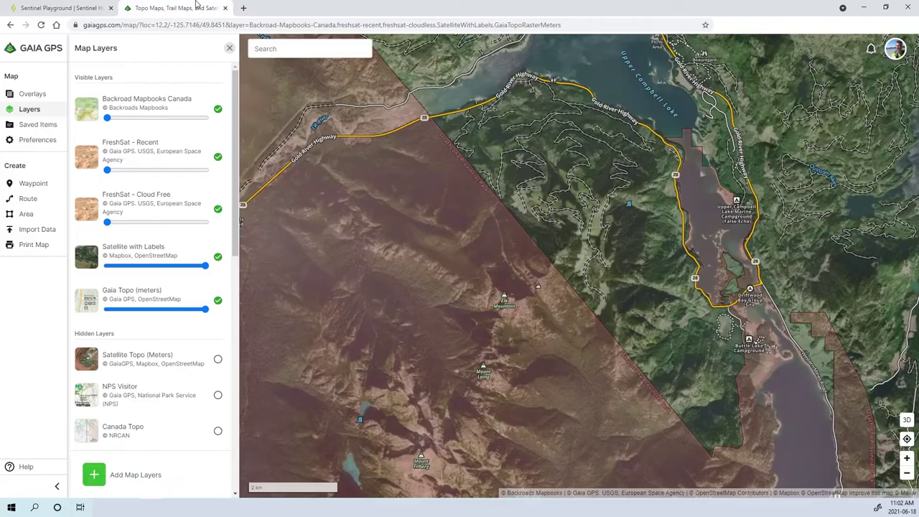
{"action": "scroll", "coordinate": [524, 244], "scroll_direction": "down", "scroll_amount": 2}
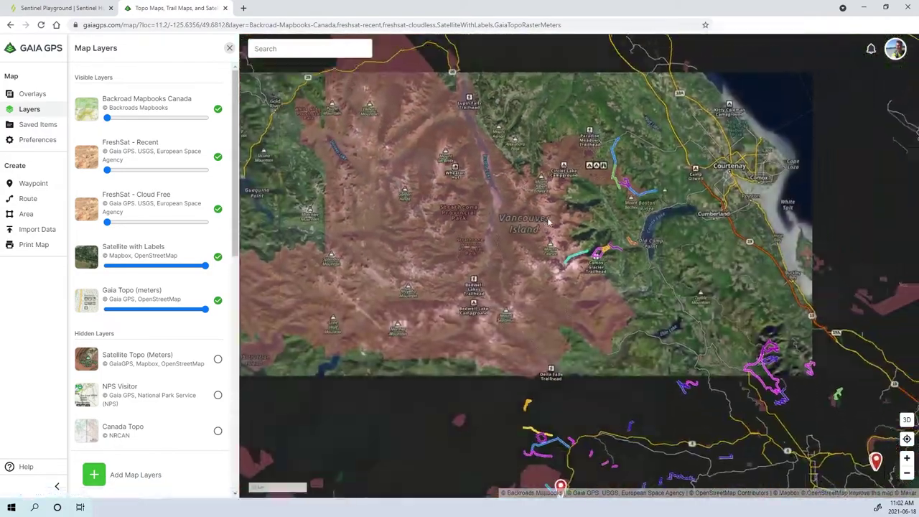
{"action": "left_click_drag", "start_coordinate": [548, 222], "coordinate": [529, 274]}
{"action": "scroll", "coordinate": [566, 268], "scroll_direction": "up", "scroll_amount": 2}
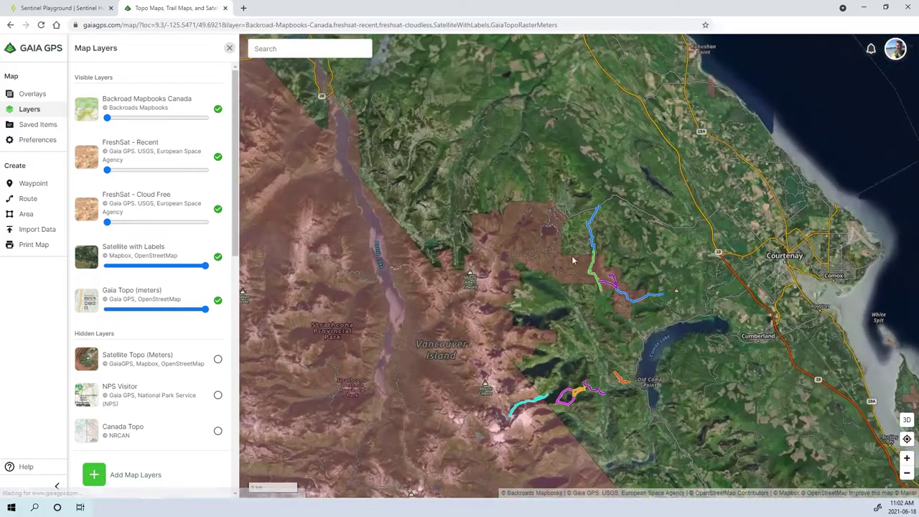
{"action": "left_click_drag", "start_coordinate": [557, 321], "coordinate": [460, 209]}
{"action": "scroll", "coordinate": [460, 209], "scroll_direction": "down", "scroll_amount": 2}
{"action": "left_click_drag", "start_coordinate": [617, 345], "coordinate": [544, 273]}
{"action": "scroll", "coordinate": [566, 266], "scroll_direction": "up", "scroll_amount": 5}
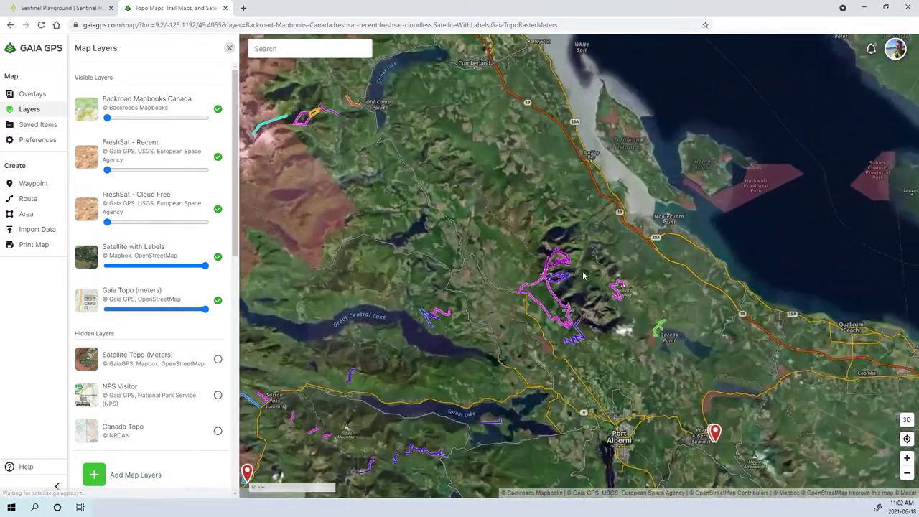
Set the FreshSat - Recent layer to full opacity and inspect the snow along the magenta ridge route
{"action": "left_click_drag", "start_coordinate": [603, 204], "coordinate": [509, 257]}
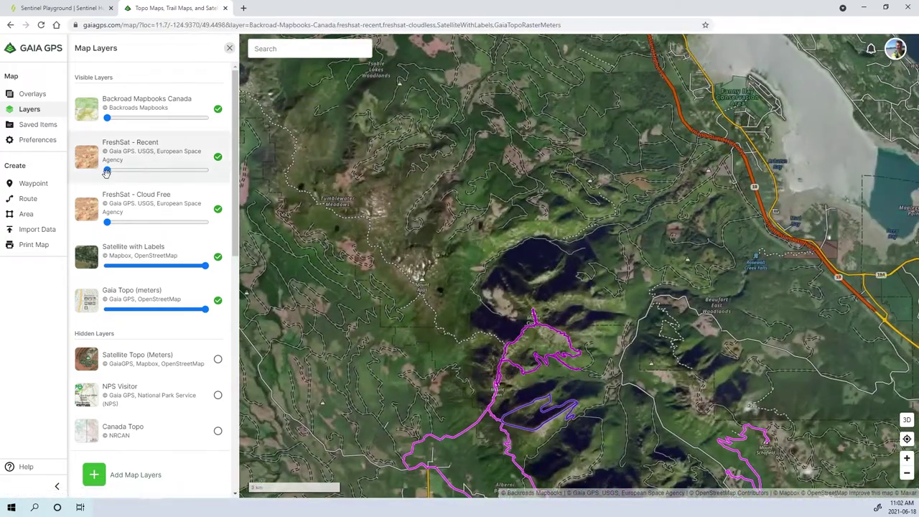
{"action": "left_click_drag", "start_coordinate": [107, 170], "coordinate": [206, 170]}
{"action": "scroll", "coordinate": [561, 324], "scroll_direction": "up", "scroll_amount": 3}
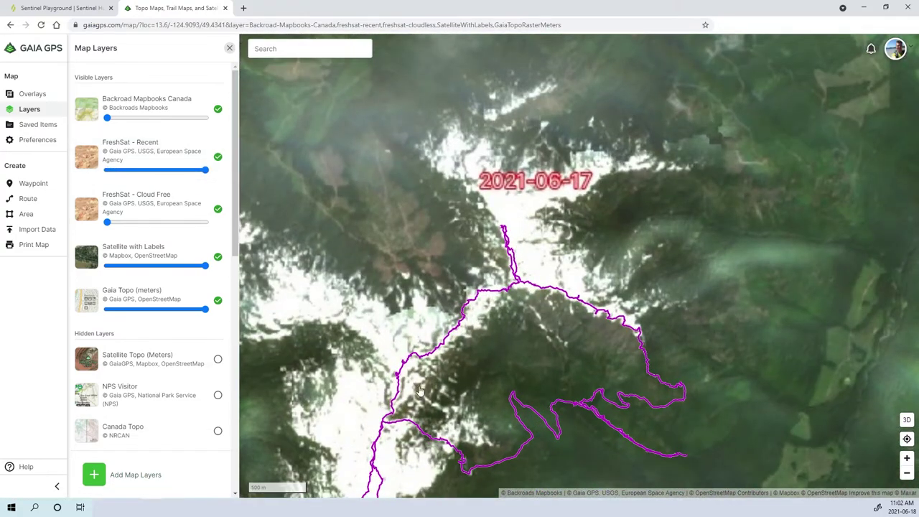